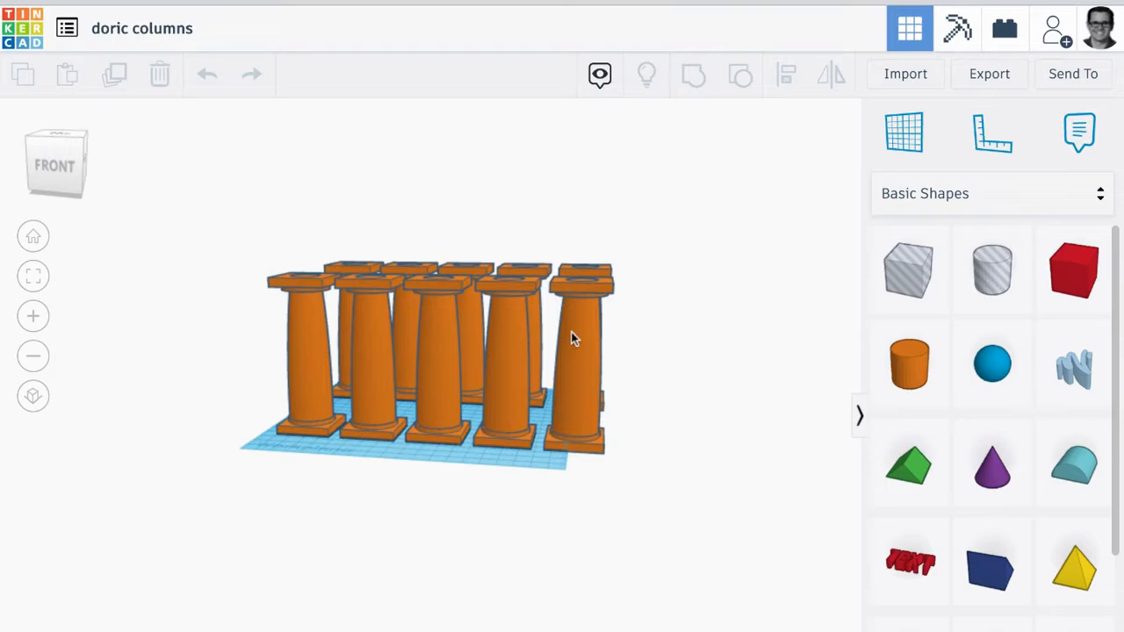
Examine the finished doric columns model and the Google image results for doric columns as reference for the design
scroll(579, 201, "down", 3)
scroll(589, 272, "up", 4)
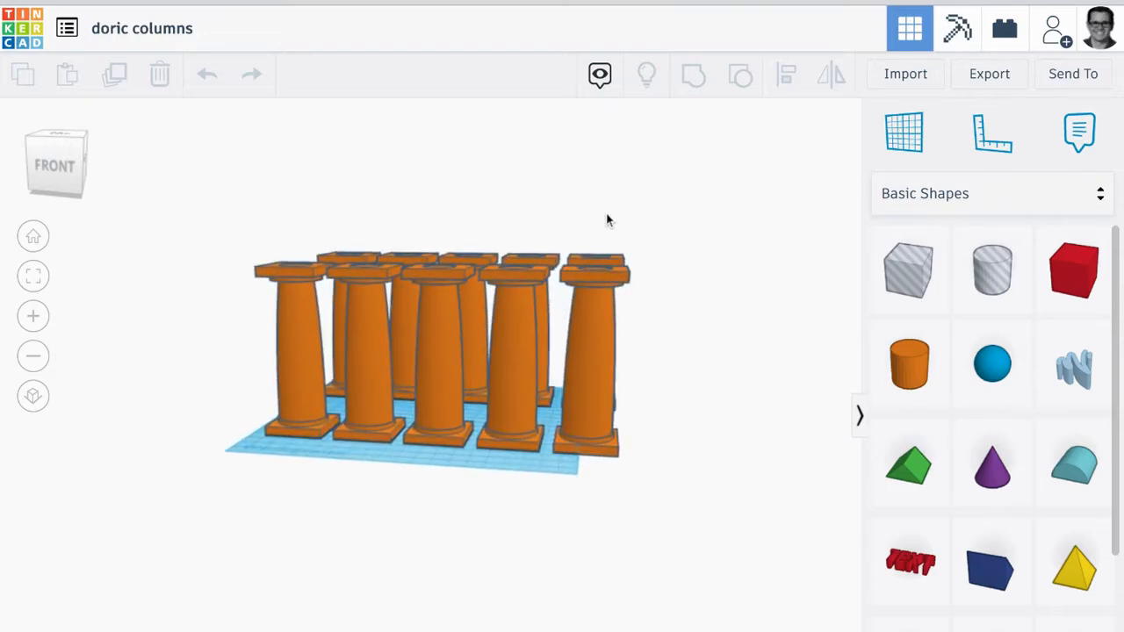
right_click_drag(673, 341, 649, 341)
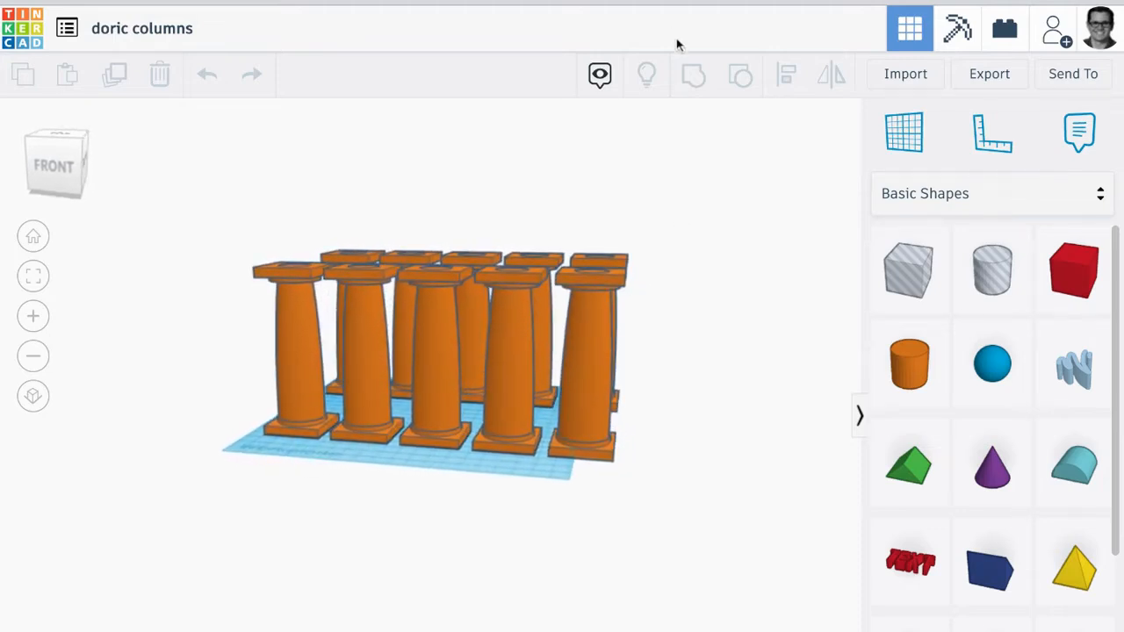
key("ctrl+Tab")
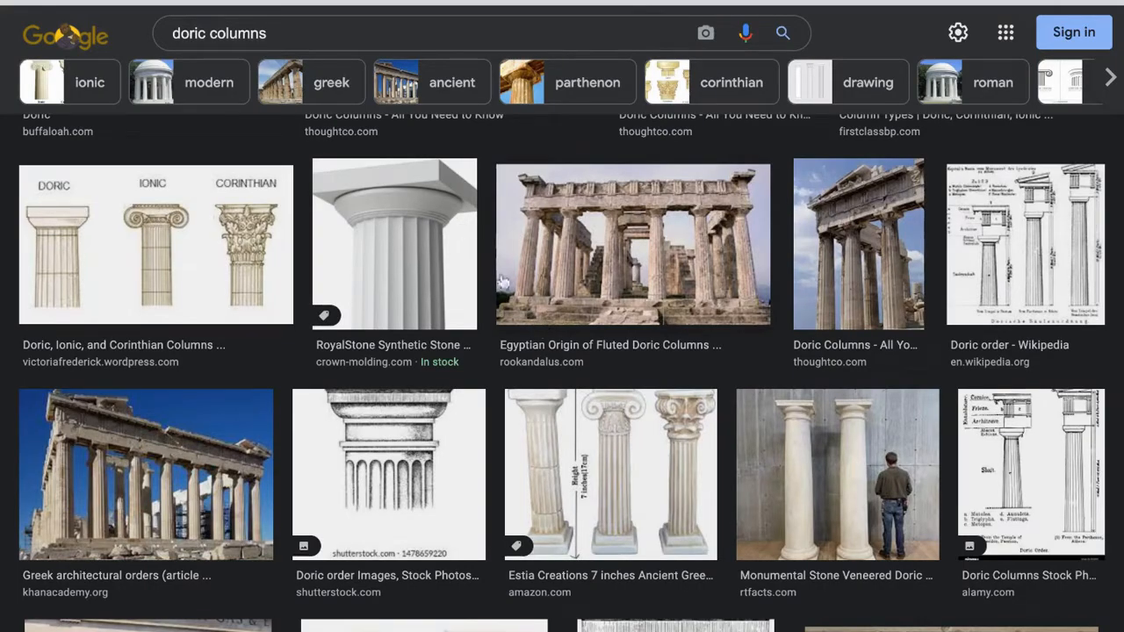
scroll(502, 279, "down", 2)
scroll(503, 279, "down", 5)
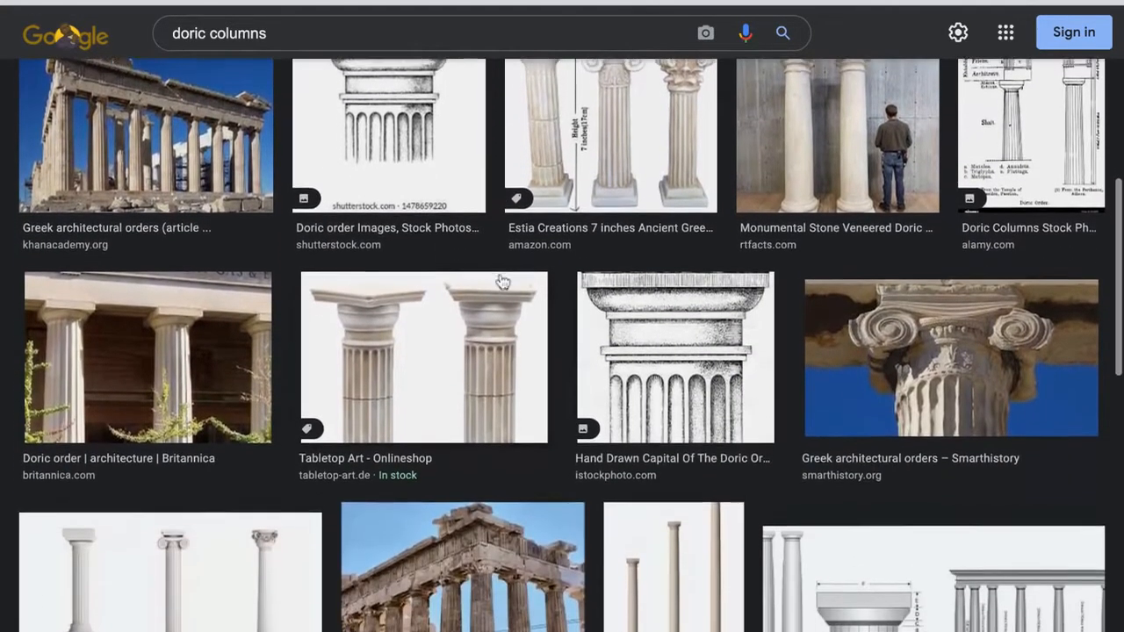
scroll(499, 279, "up", 8)
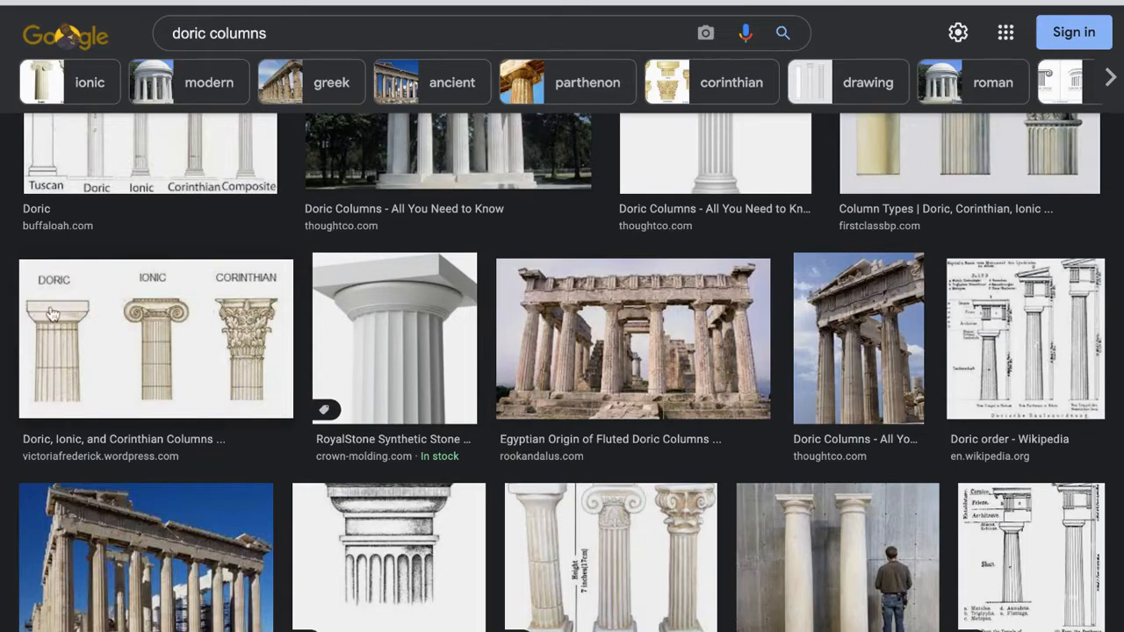
scroll(284, 296, "up", 2)
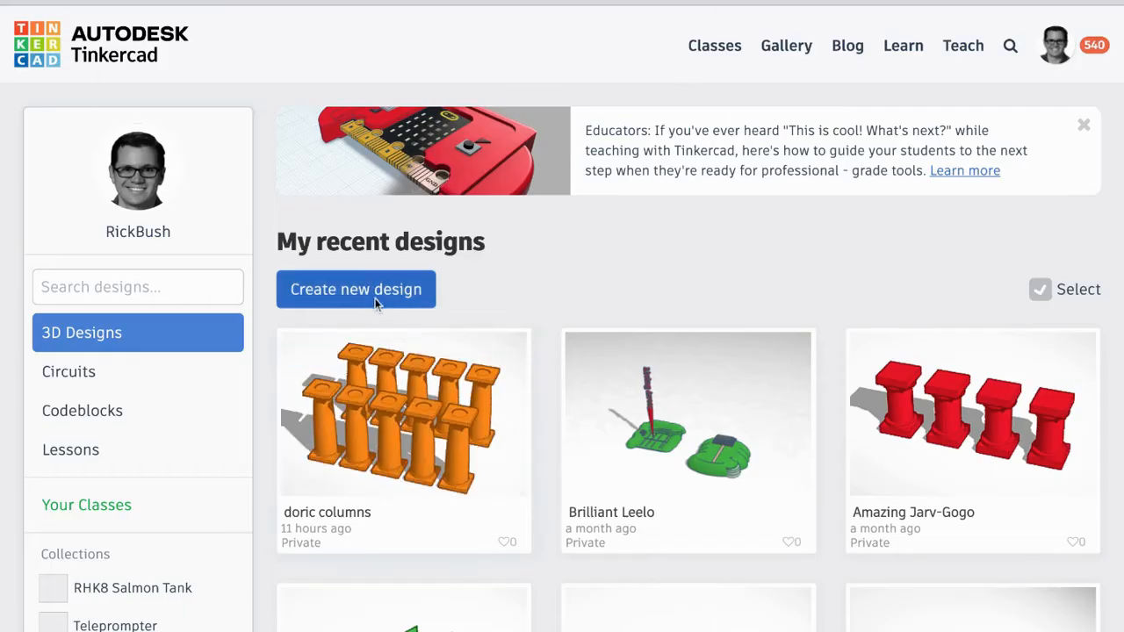
Create a new 3D design in Tinkercad and add a sphere stretched upward into a tall, narrow ellipsoid
left_click(373, 300)
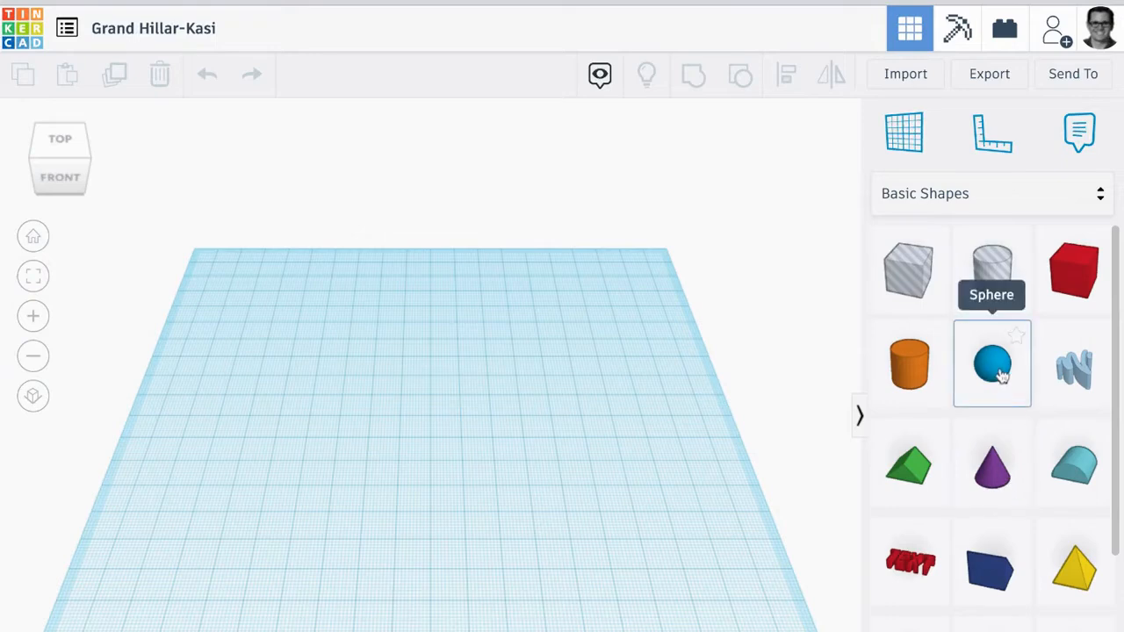
left_click_drag(990, 376, 468, 502)
right_click_drag(596, 546, 590, 545)
mouse_move(465, 450)
left_click_drag(465, 450, 531, 395)
scroll(577, 442, "down", 6)
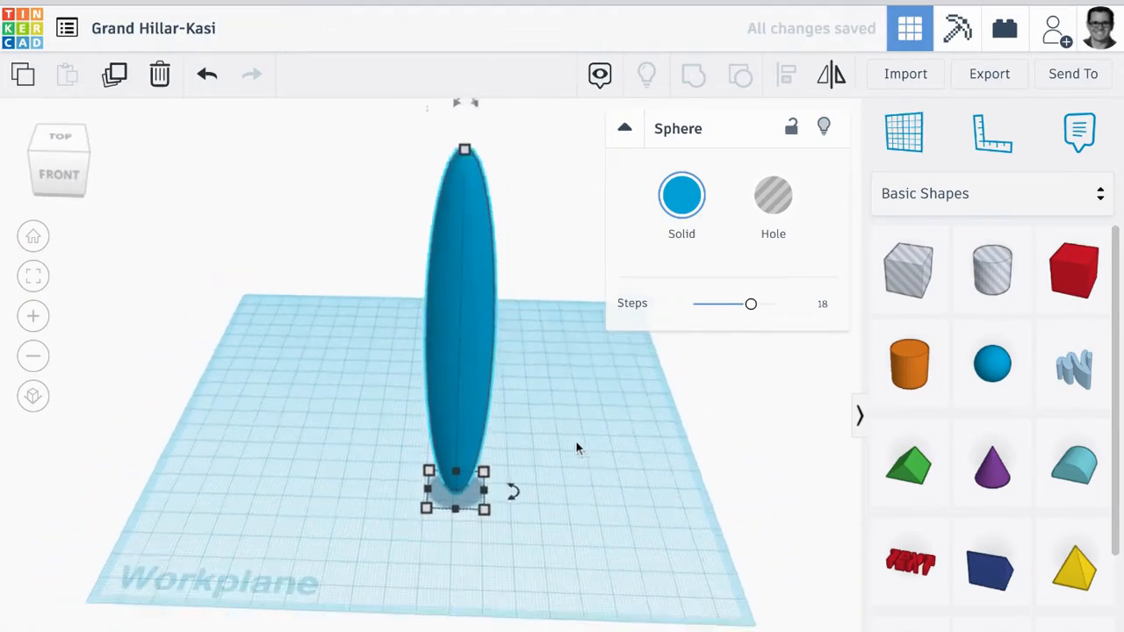
left_click_drag(441, 326, 441, 316)
right_click_drag(506, 552, 497, 522)
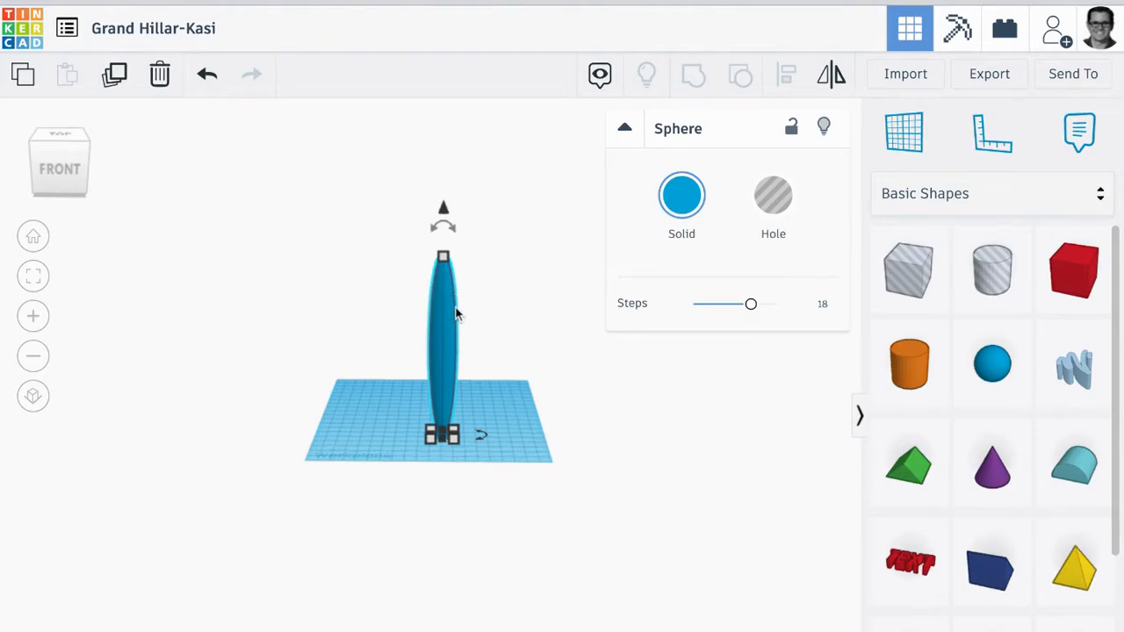
Place a hole box at the ellipsoid's base and enlarge it around the lower half, about 73 mm high
scroll(520, 391, "up", 5)
scroll(544, 404, "down", 3)
scroll(916, 268, "down", 1)
scroll(917, 272, "up", 1)
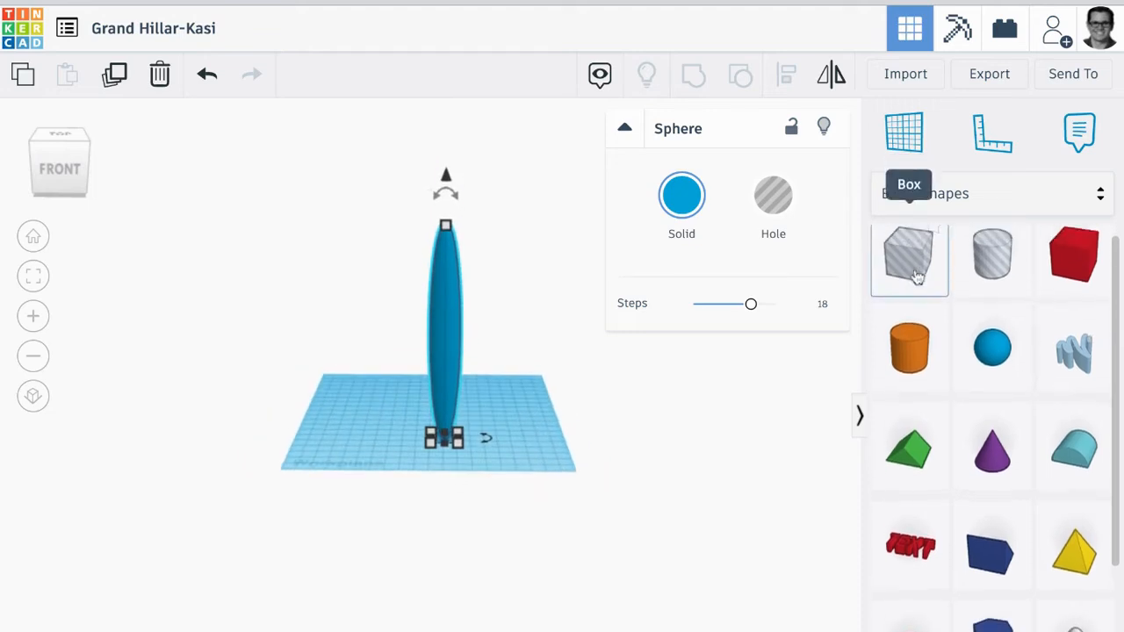
left_click(916, 277)
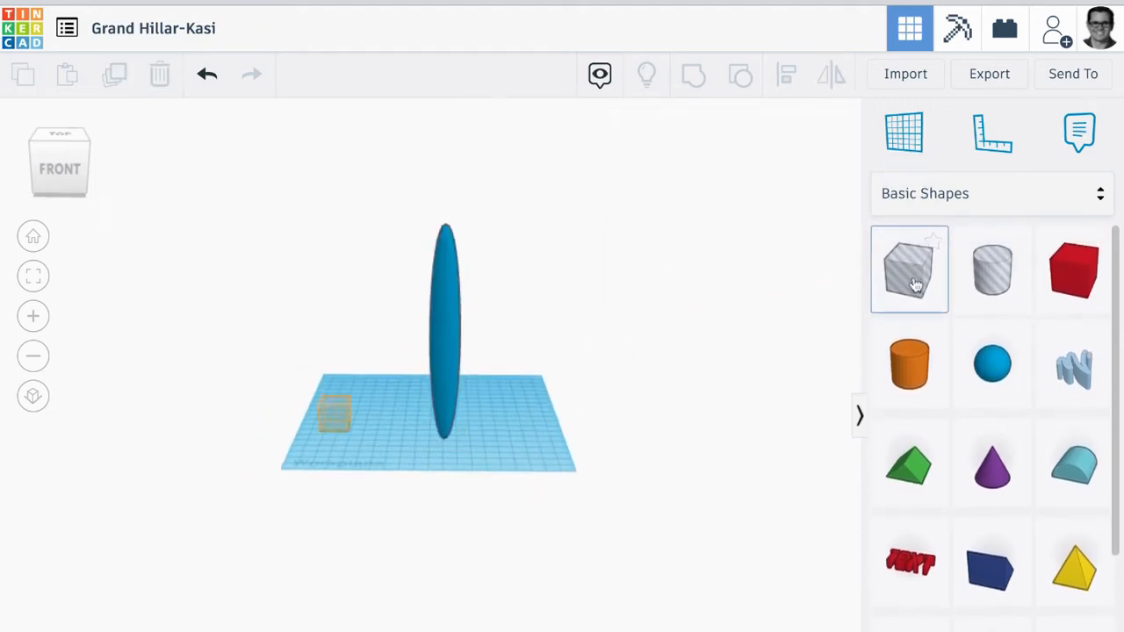
left_click(428, 433)
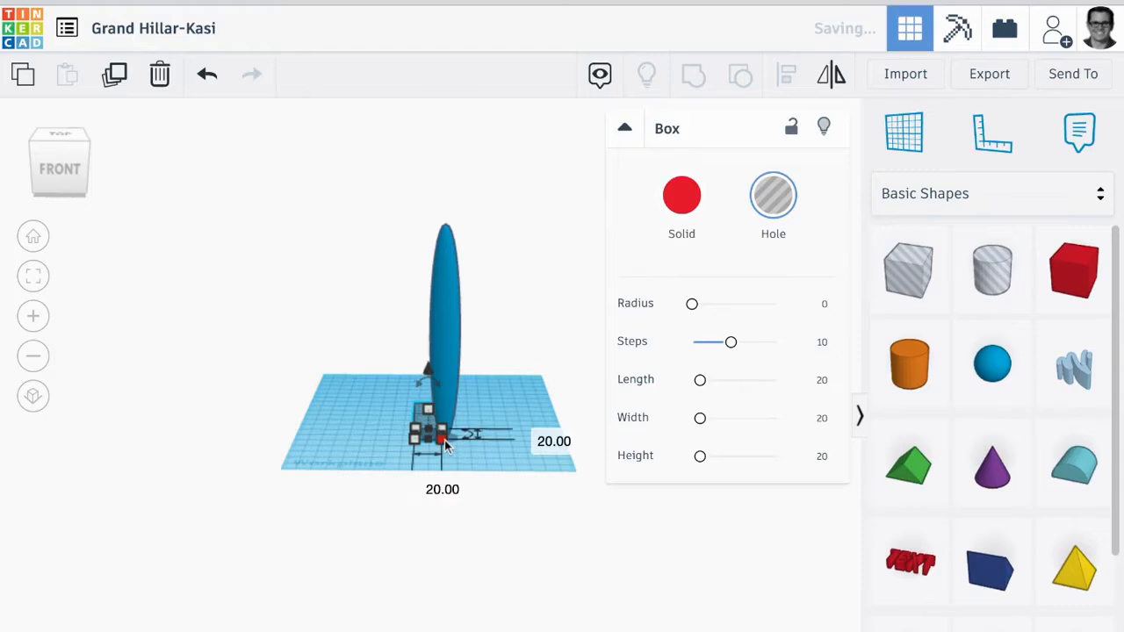
left_click_drag(444, 440, 446, 344)
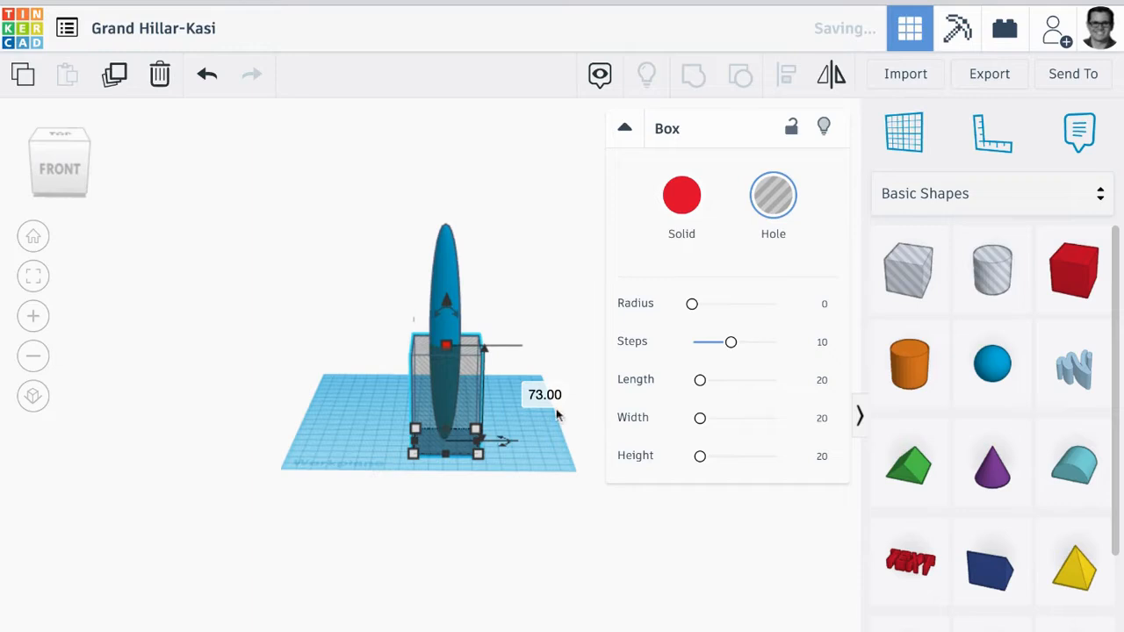
Group the ellipsoid with the hole box to cut away its lower half
left_click(517, 507)
left_click_drag(404, 488, 545, 381)
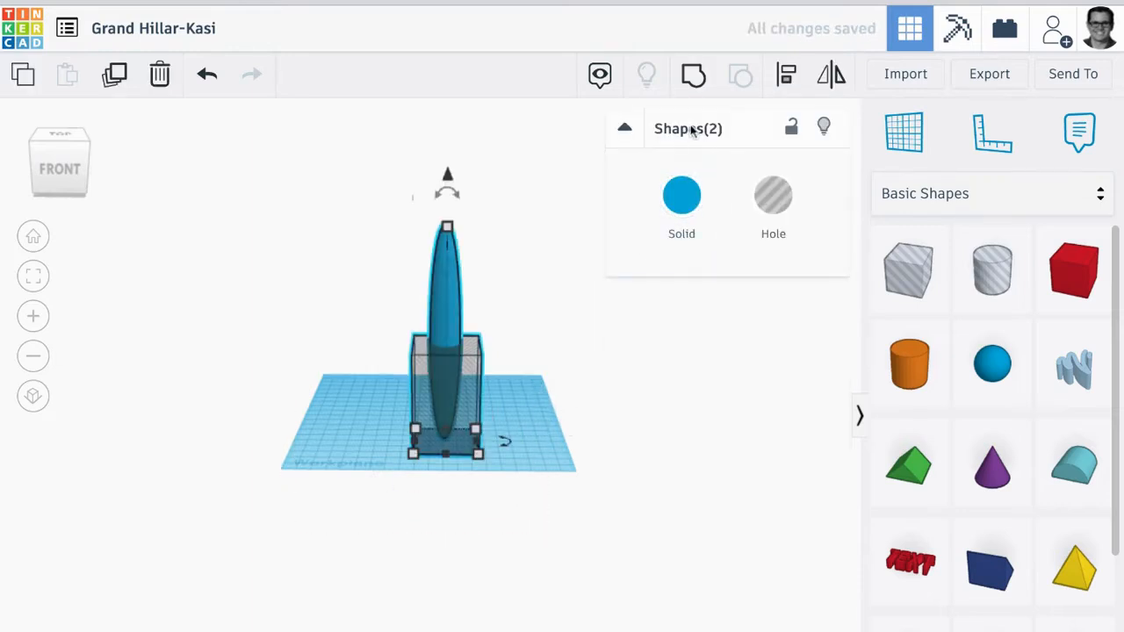
left_click(691, 77)
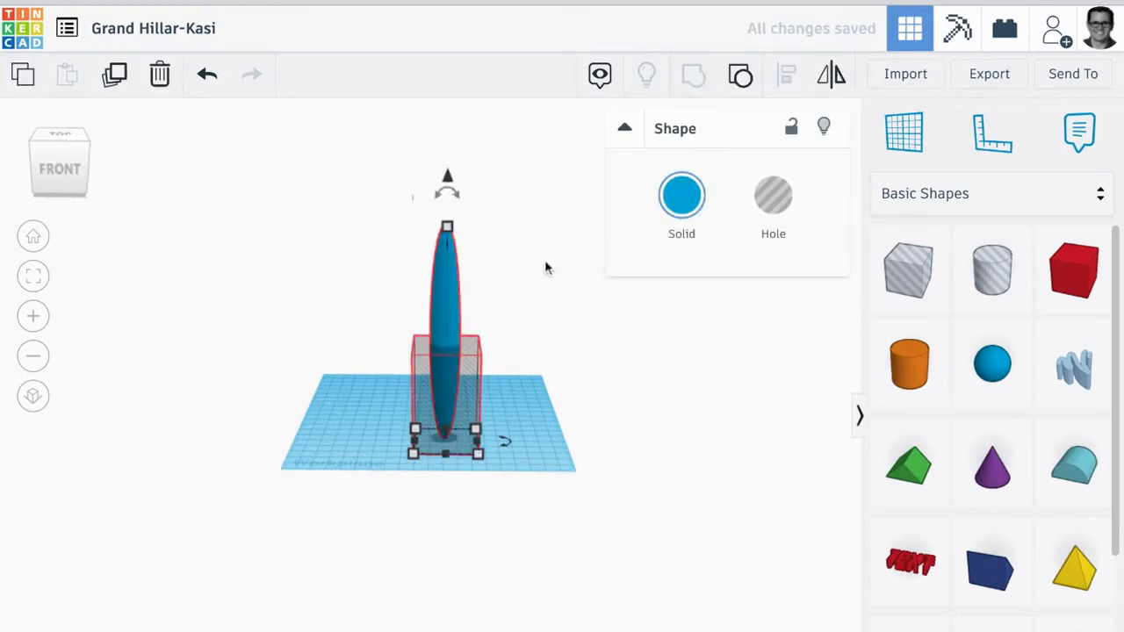
Lower the remaining upper half of the ellipsoid onto the workplane at a height of 0
left_click_drag(445, 174, 446, 182)
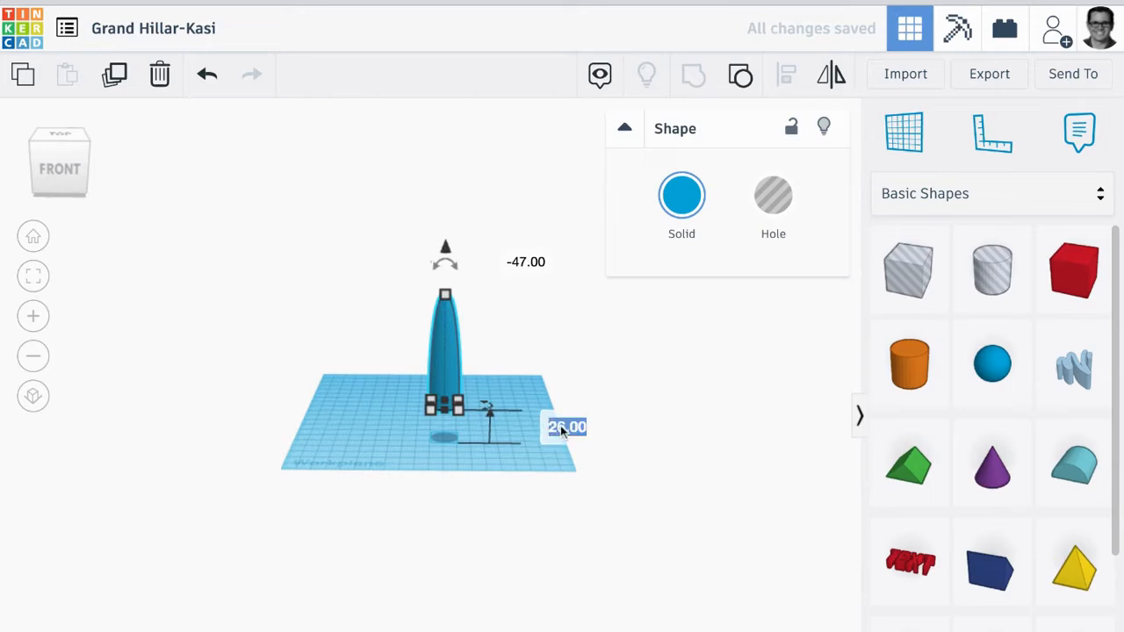
scroll(579, 425, "down", 2)
left_click(532, 429)
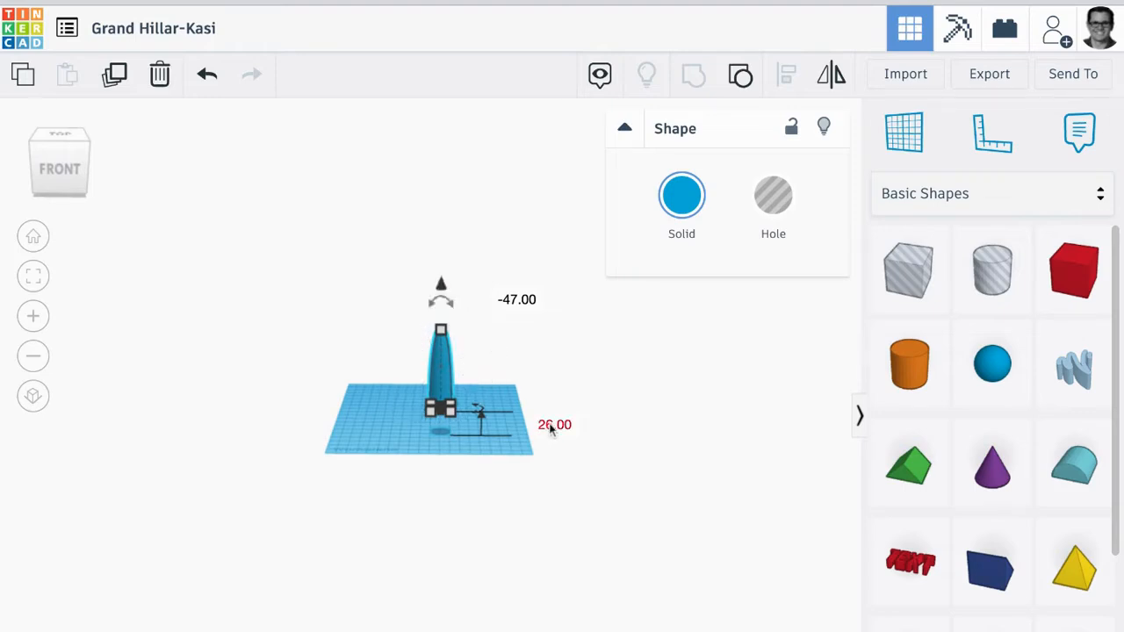
scroll(570, 428, "down", 1)
scroll(569, 427, "up", 3)
left_click(594, 430)
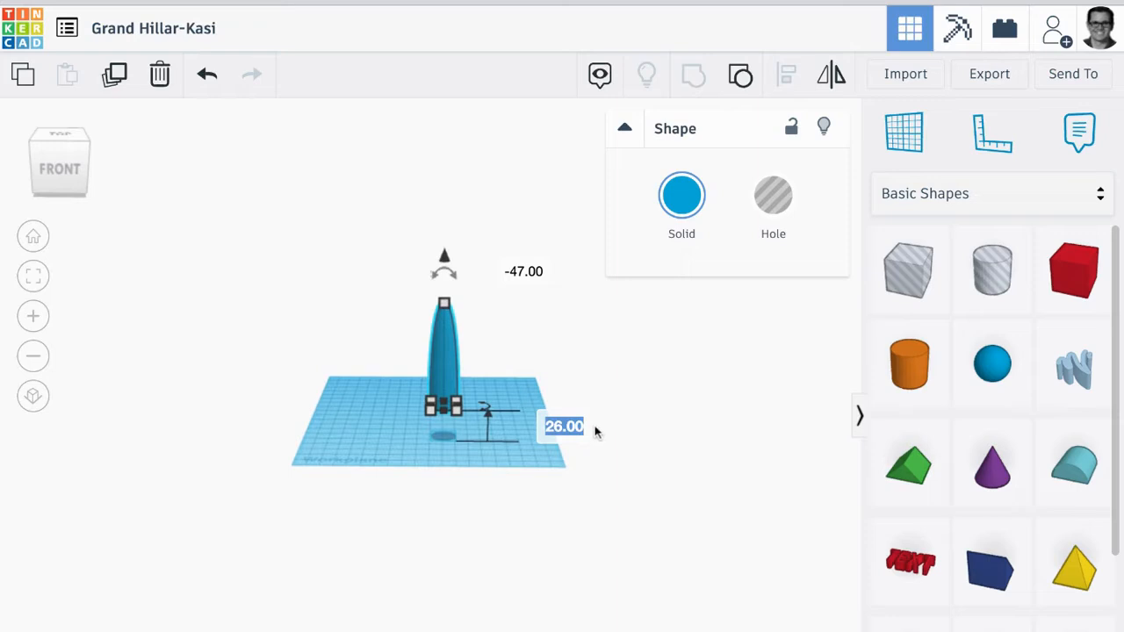
type("0")
key("Return")
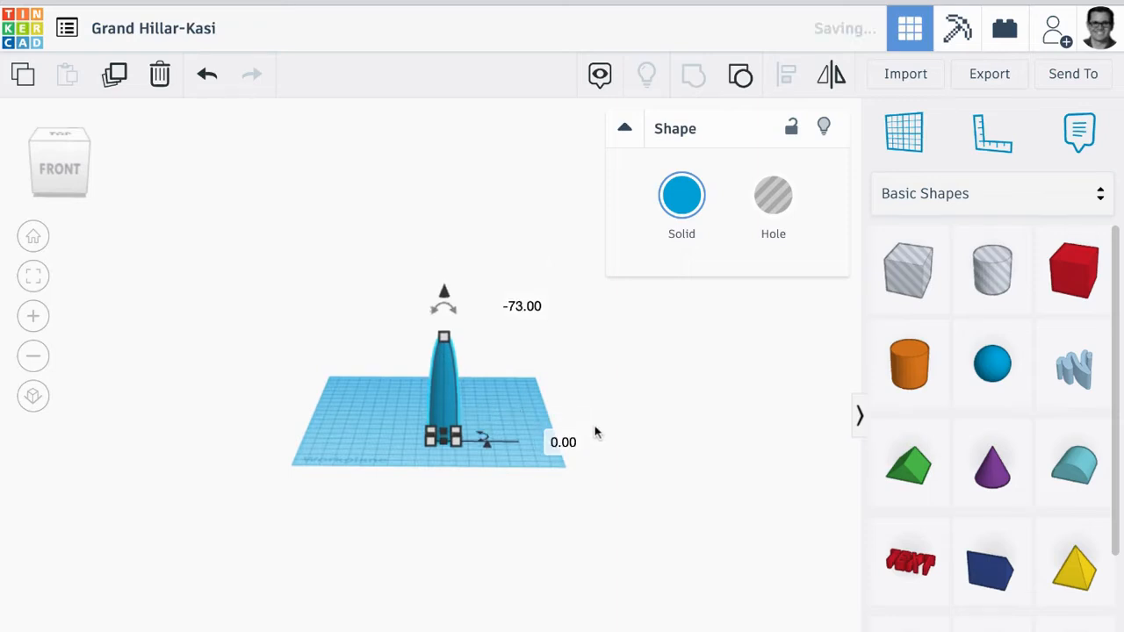
Add a hole box over the blue shape, raise it 56 mm and stretch its height to 40 mm to cover the tip
scroll(509, 431, "up", 3)
scroll(510, 431, "down", 3)
right_click_drag(560, 419, 560, 420)
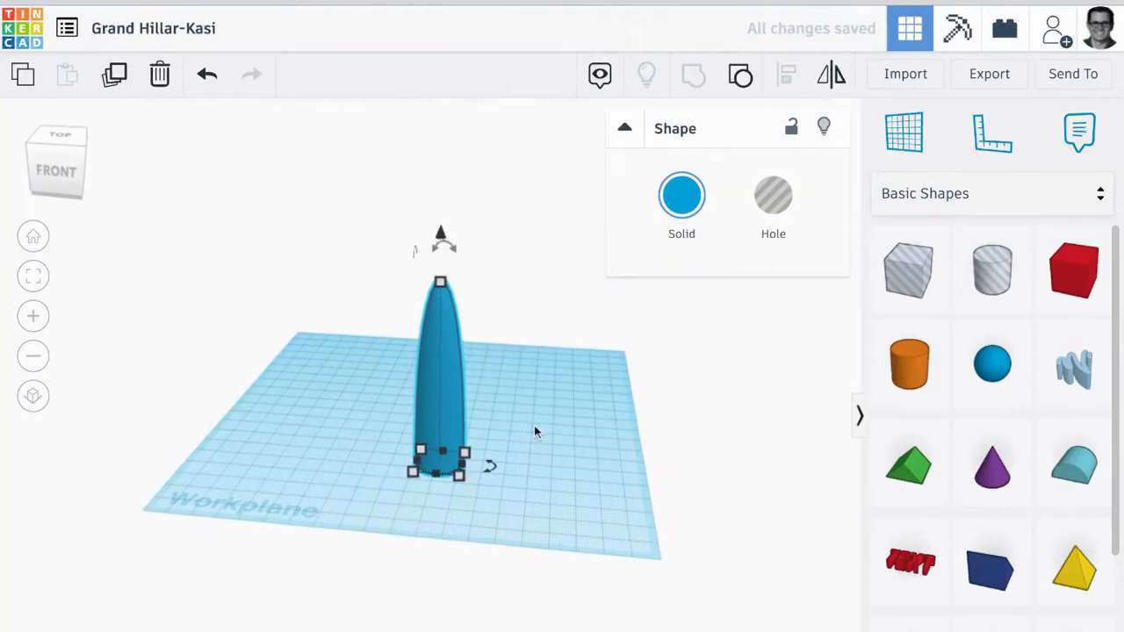
left_click(904, 272)
left_click_drag(903, 275, 449, 474)
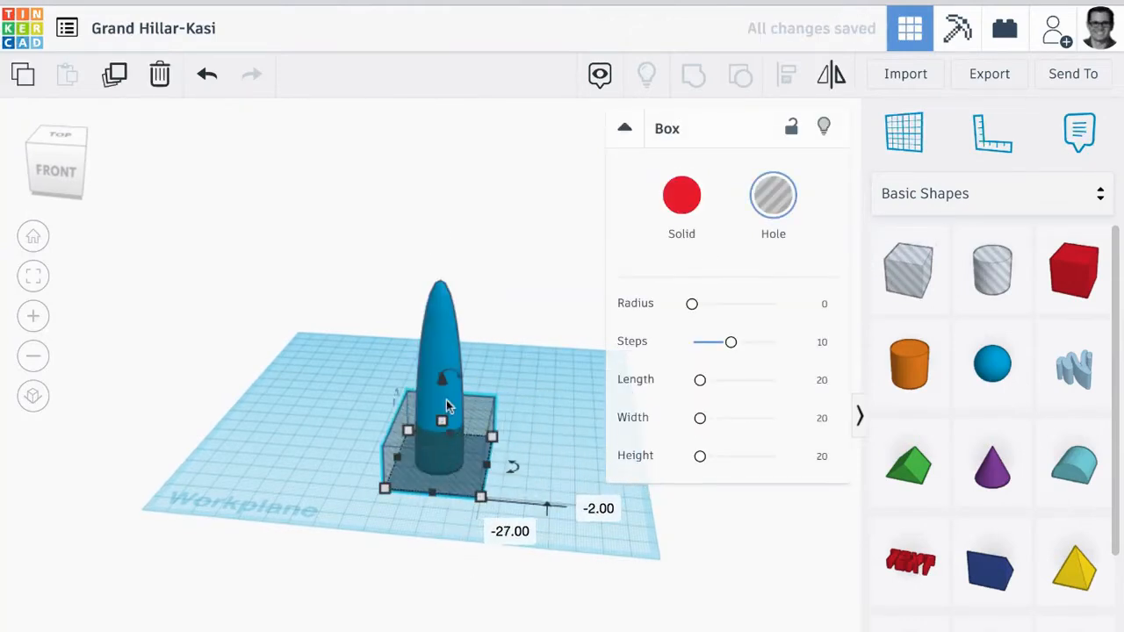
left_click_drag(444, 386, 446, 351)
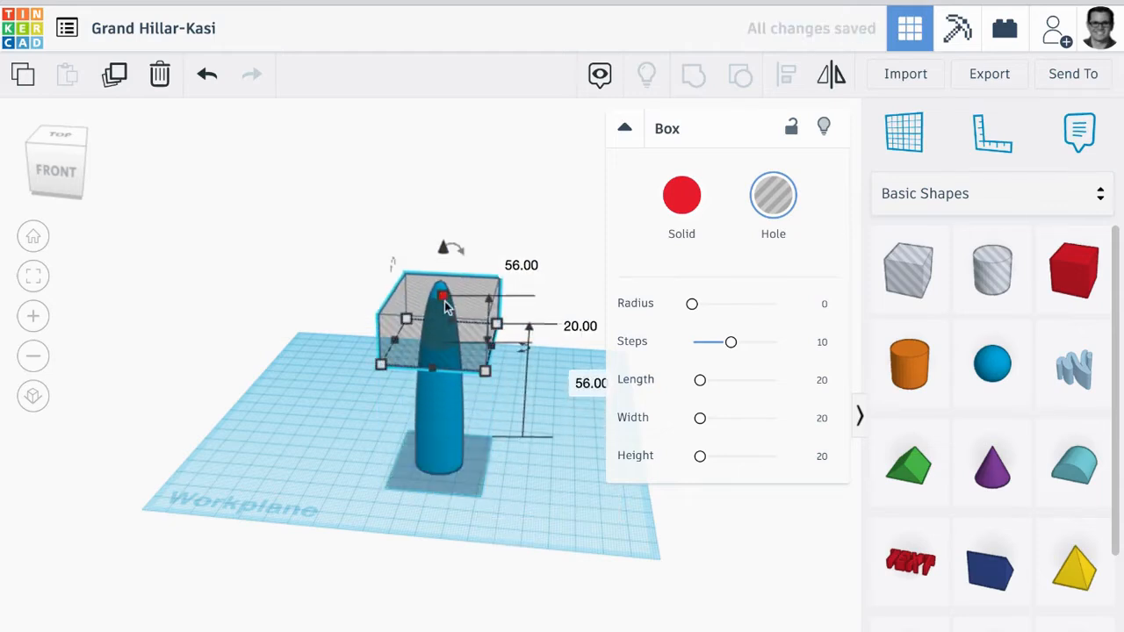
left_click_drag(447, 301, 448, 254)
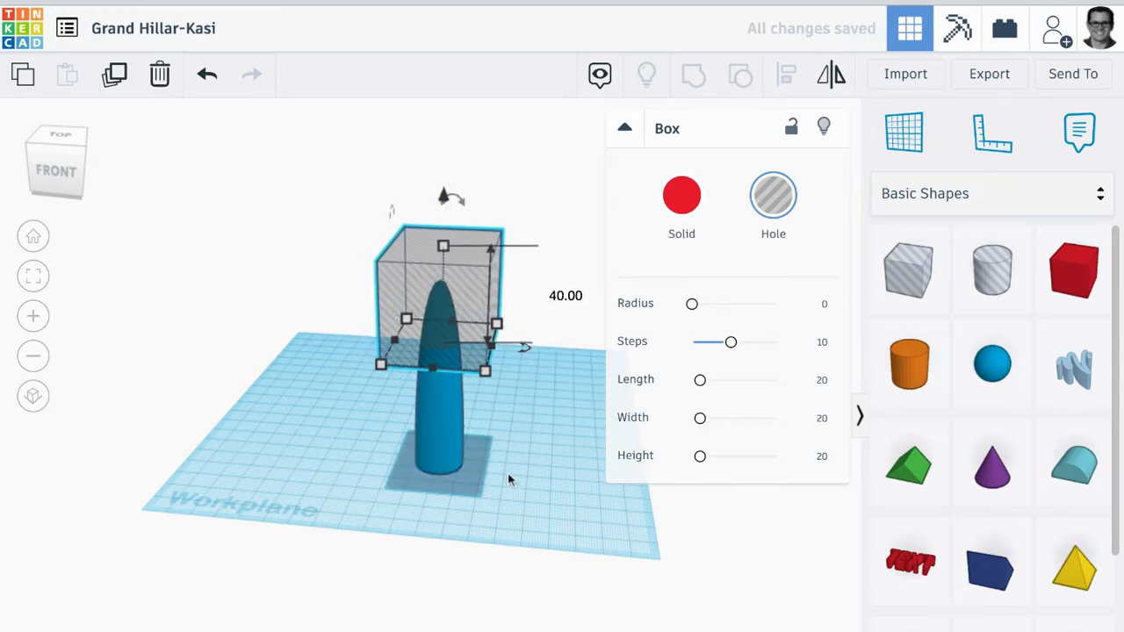
Group the blue shape with the raised hole box to cut off its pointed tip
left_click_drag(551, 225, 329, 544)
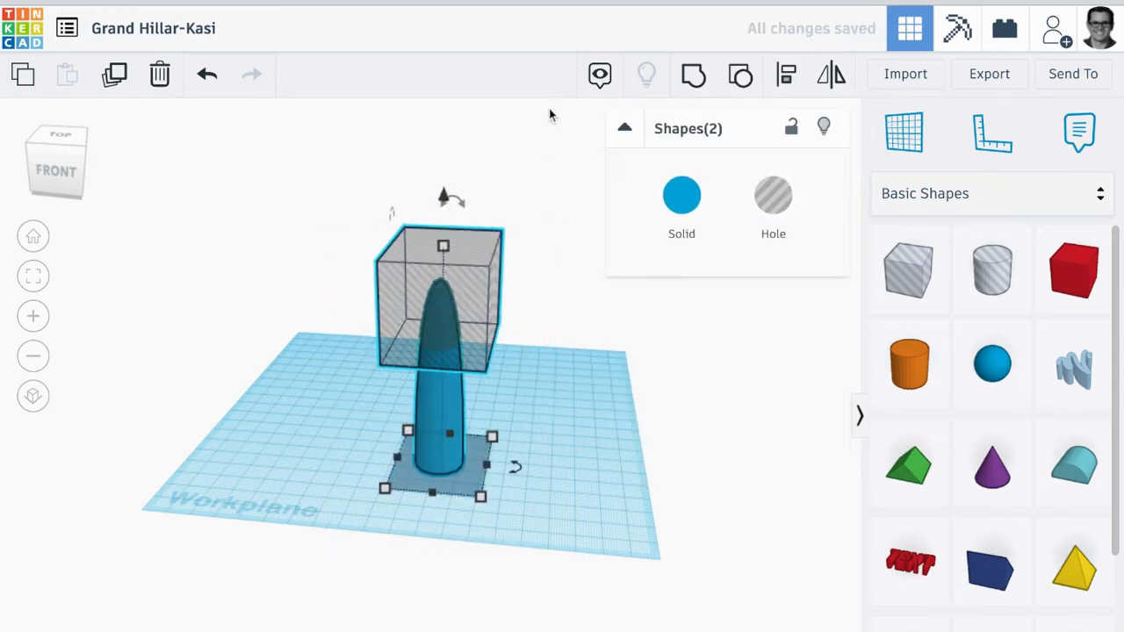
left_click(692, 77)
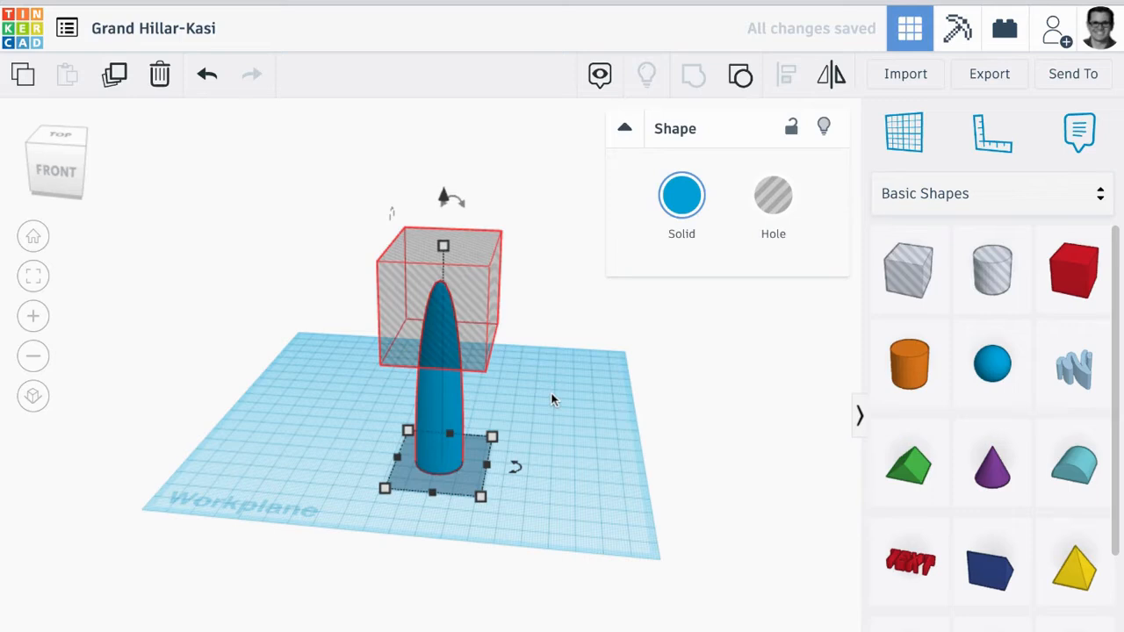
right_click_drag(529, 424, 528, 420)
Set the height of the tapered column shaft to 100 mm
left_click_drag(431, 327, 432, 283)
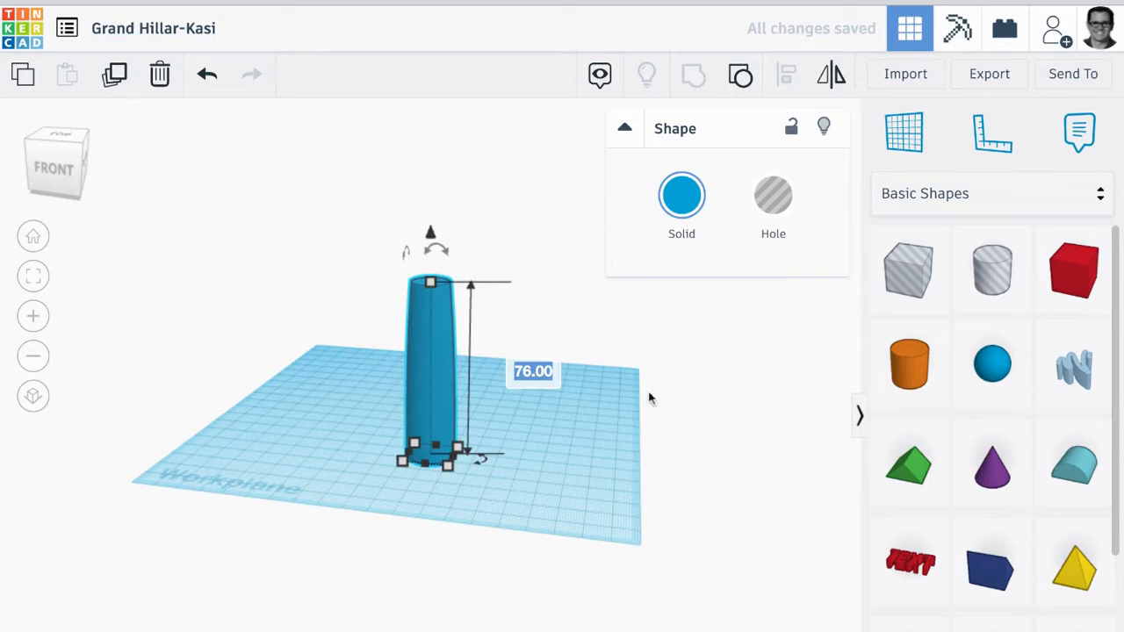
type("100")
key("Return")
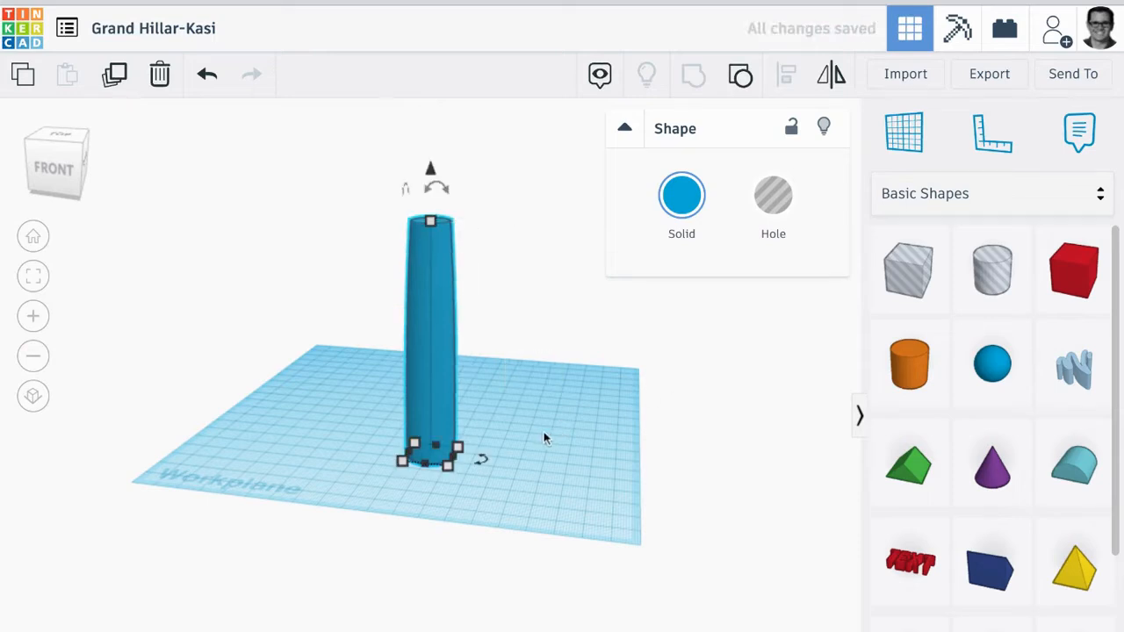
Place a solid red box in front of the column shaft and check the shaft's base dimensions
scroll(544, 439, "up", 5)
scroll(541, 439, "down", 7)
right_click_drag(535, 443, 534, 446)
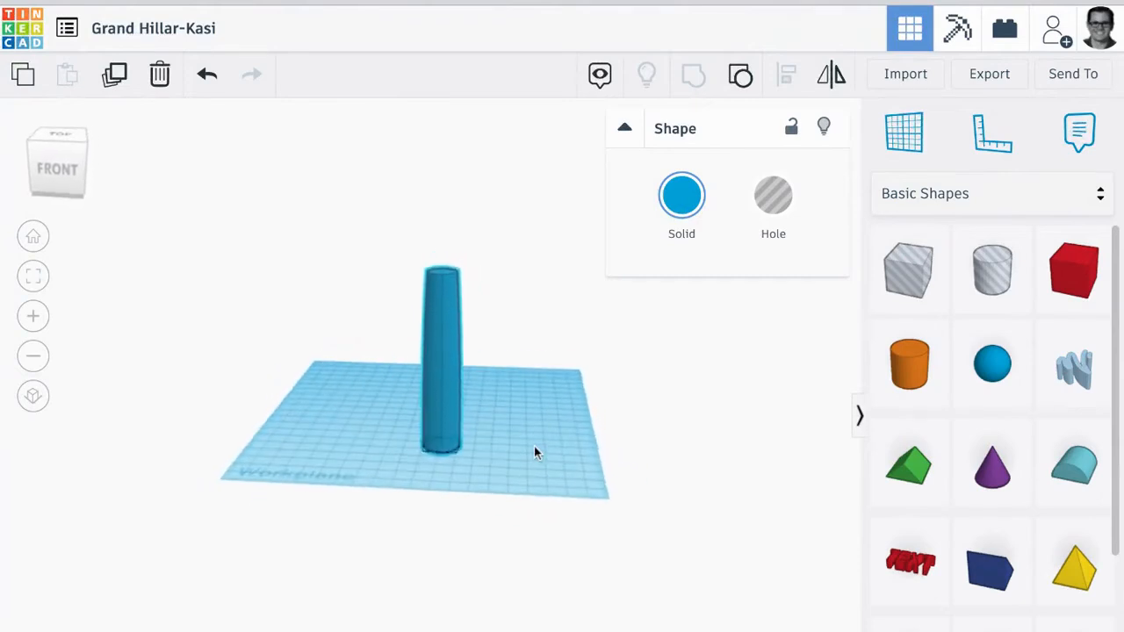
left_click_drag(1075, 283, 420, 531)
scroll(485, 533, "up", 4)
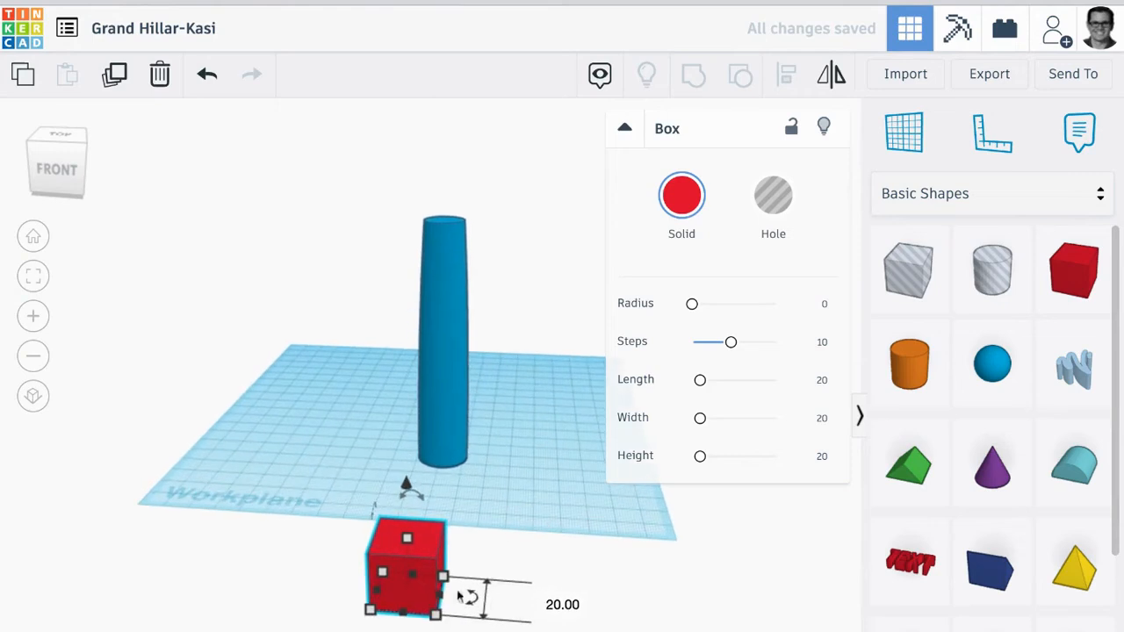
left_click(464, 439)
mouse_move(464, 472)
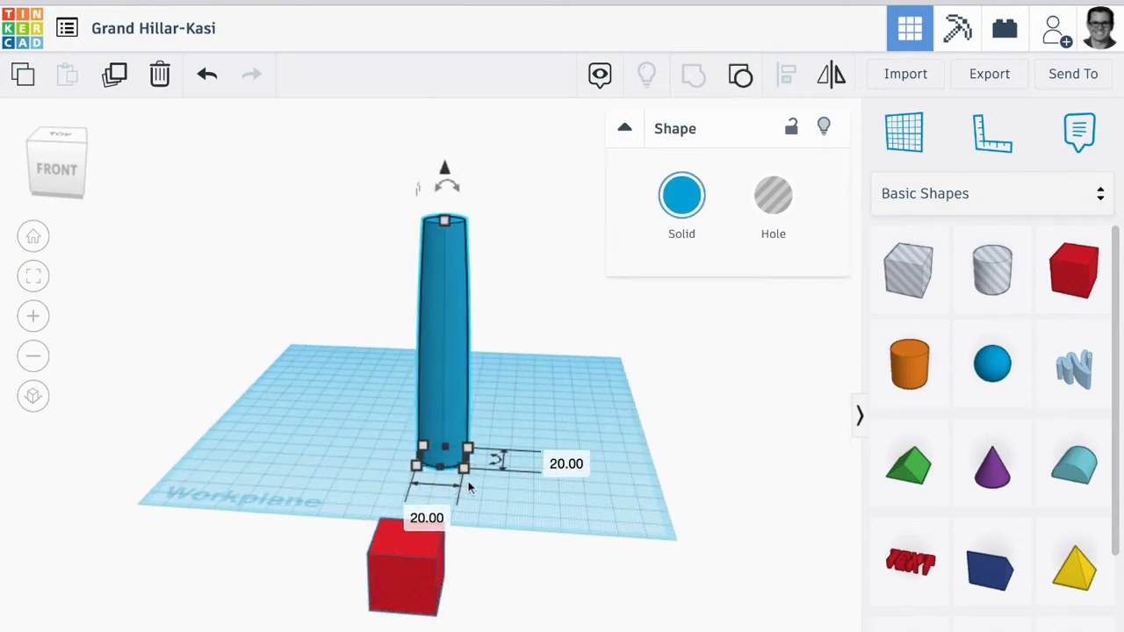
Resize the red box to a 40 by 40 mm base and set its height to 5 mm
left_click(426, 607)
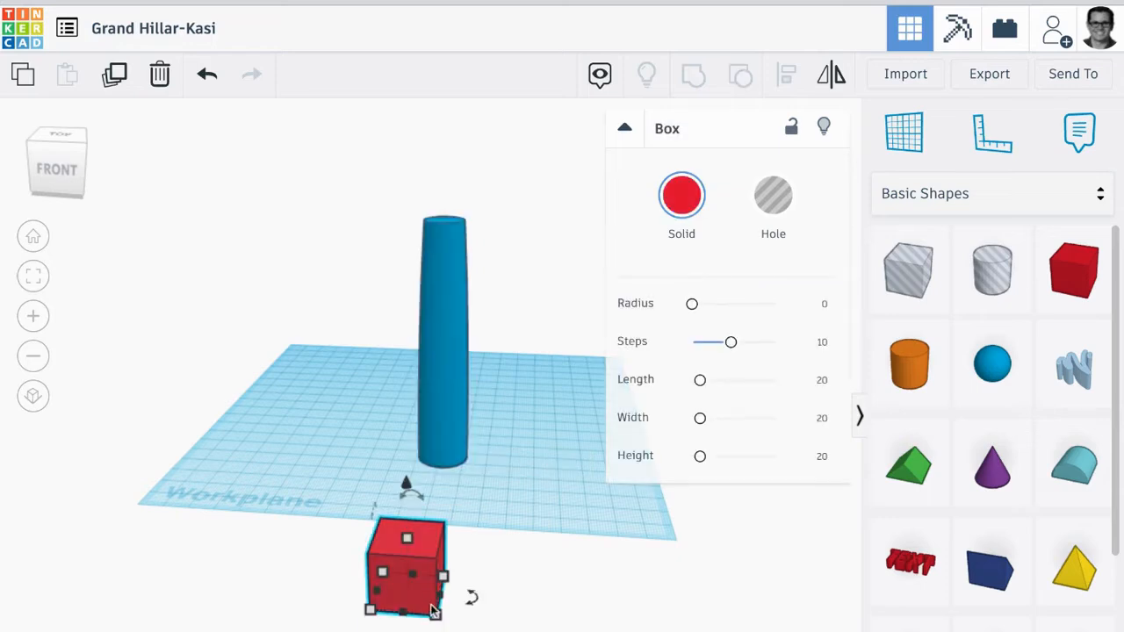
mouse_move(442, 616)
left_click(555, 605)
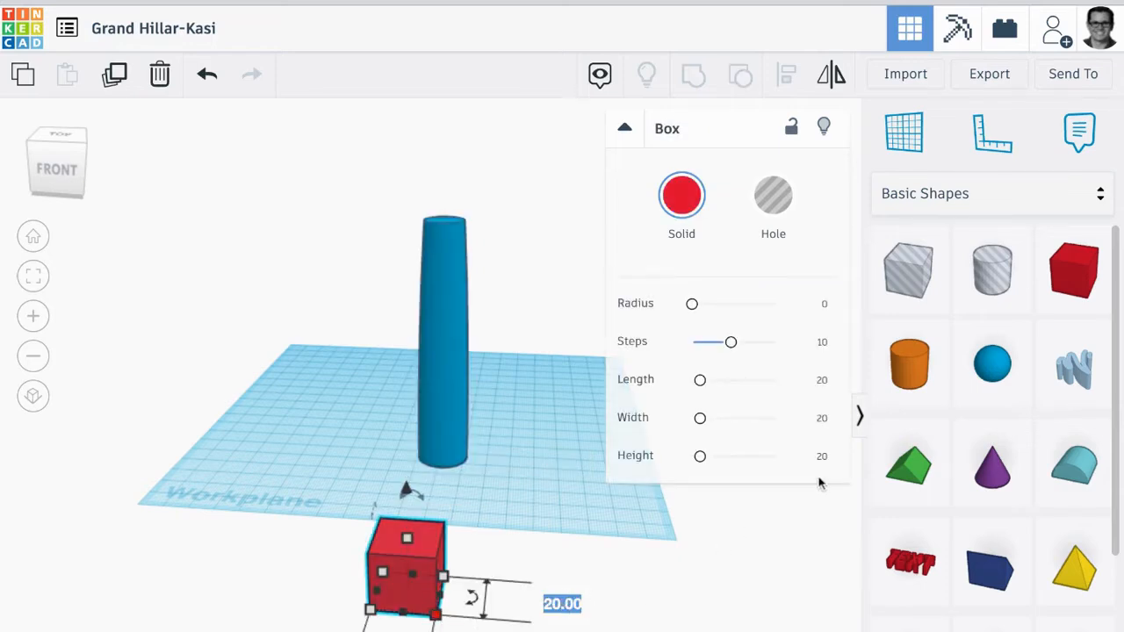
type("40")
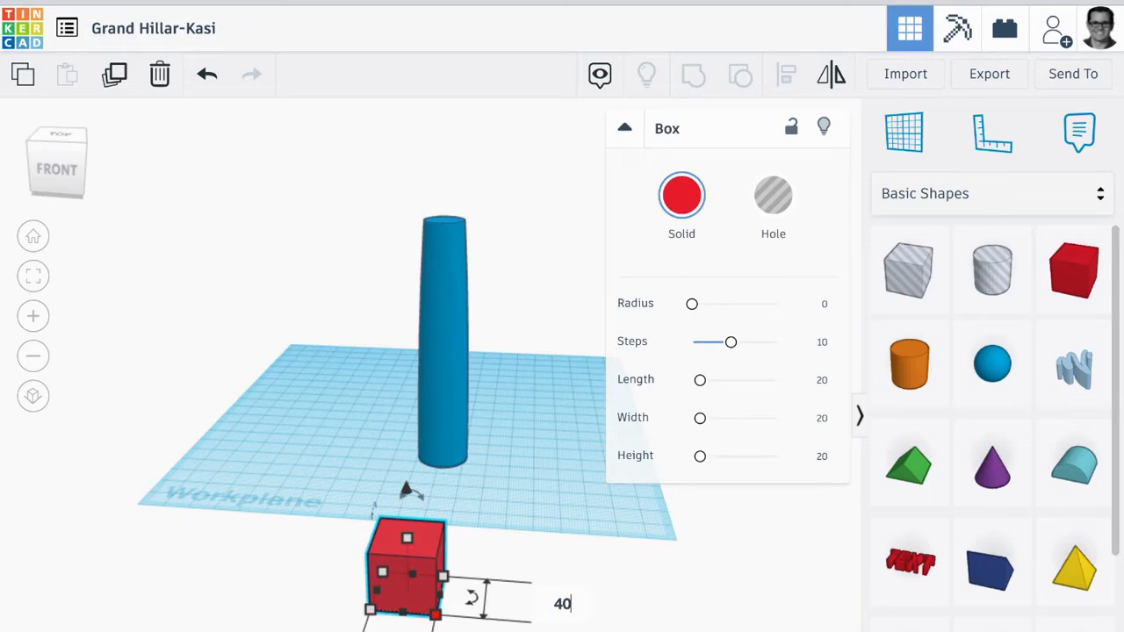
key("Return")
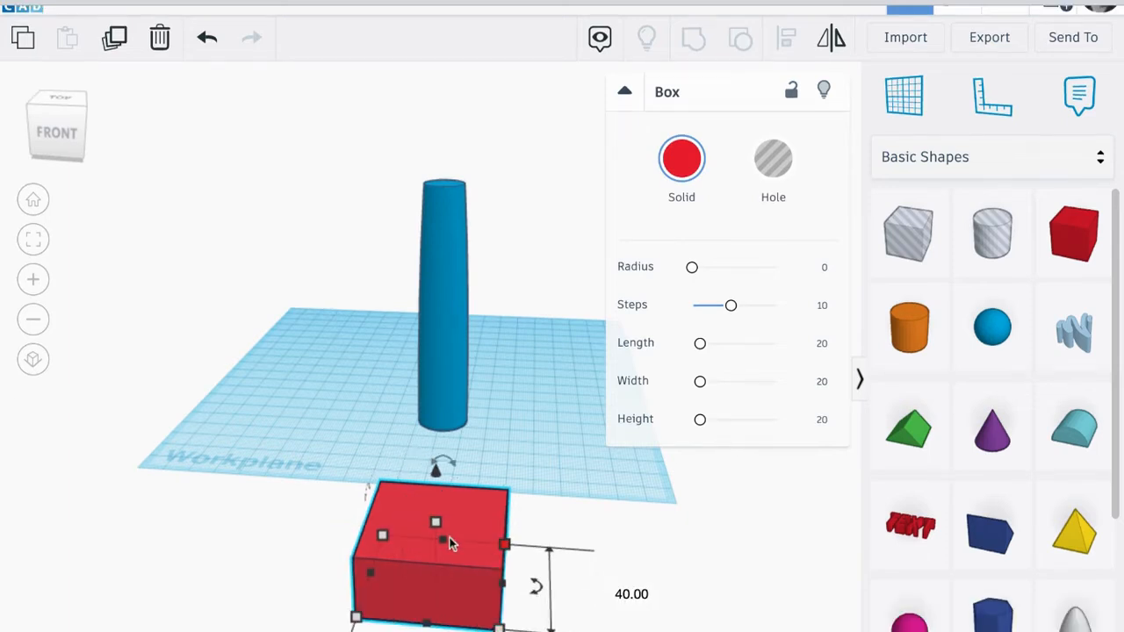
left_click(555, 589)
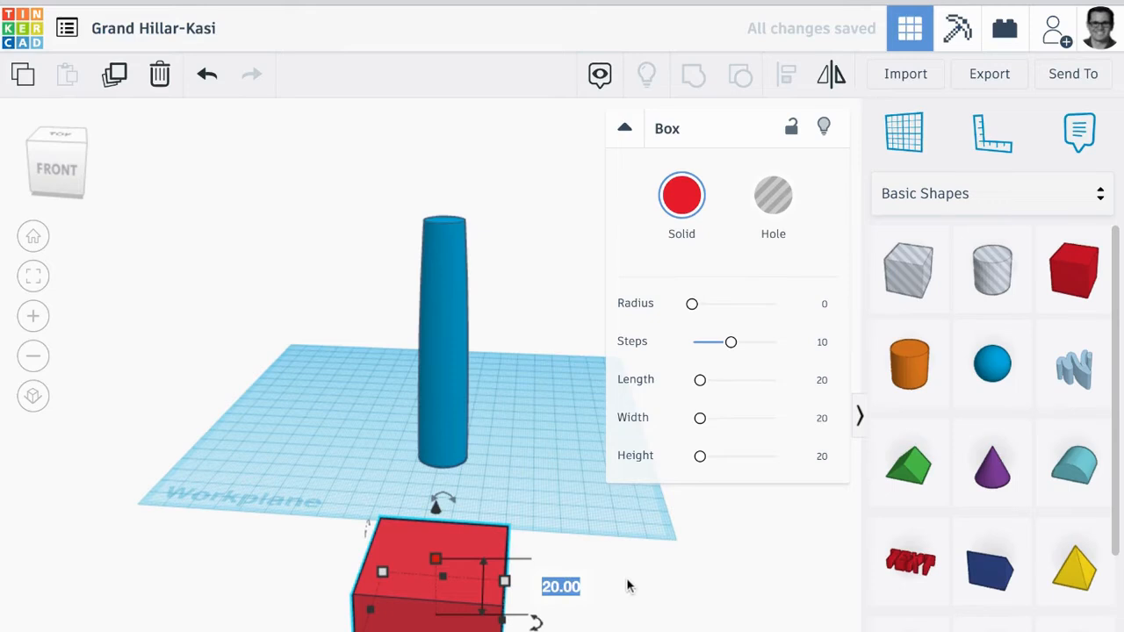
type("5")
left_click_drag(439, 597, 414, 566)
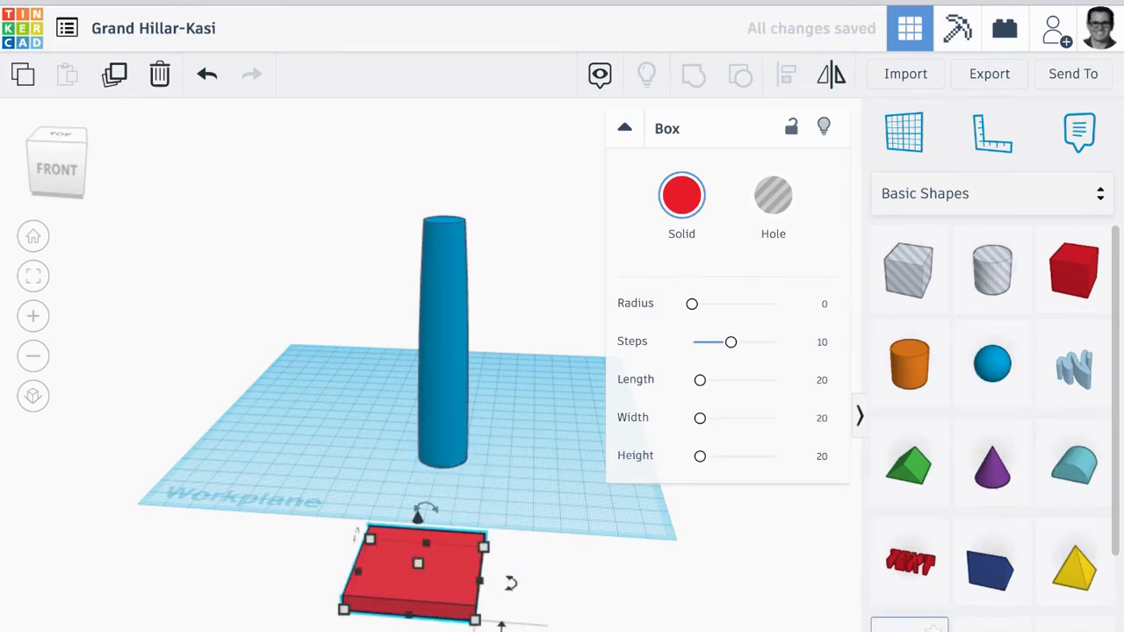
Place a half sphere beside the flat red box and set its length and width to 35 mm
left_click_drag(909, 625, 532, 554)
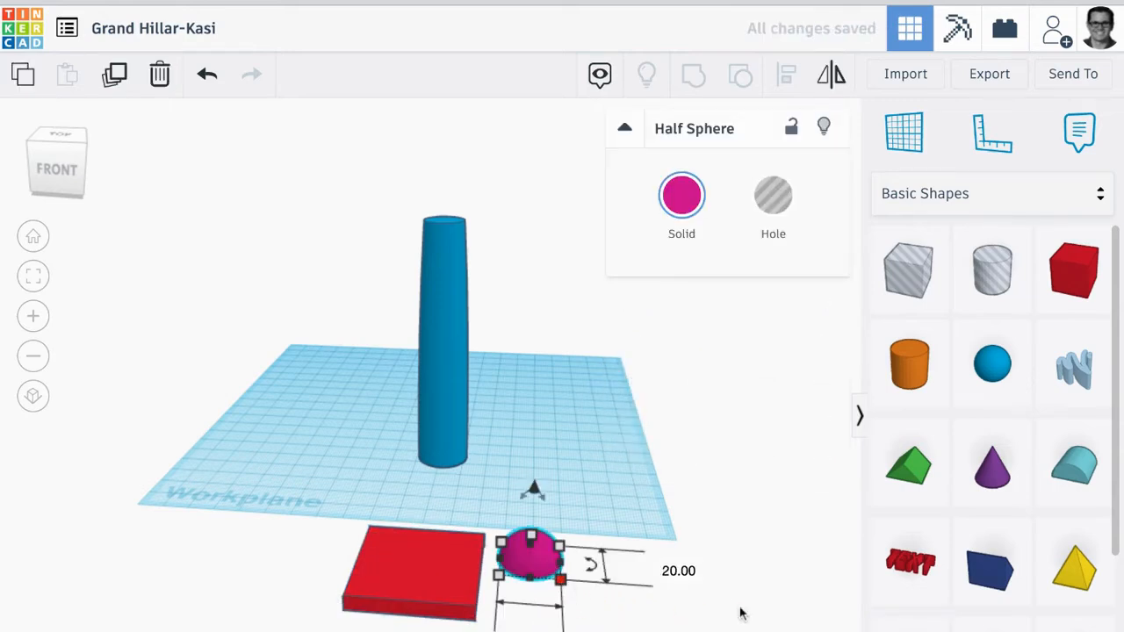
key("Tab")
type("35")
key("Return")
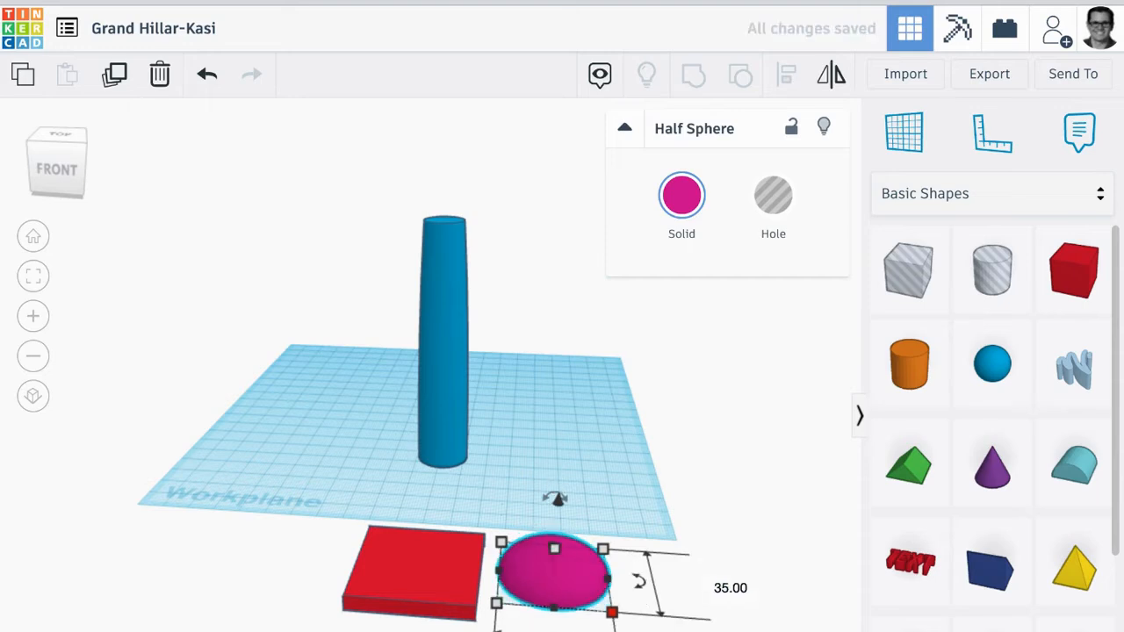
Move the half sphere farther back and set both its length and width to 40 mm
mouse_move(563, 584)
left_mouse_down()
mouse_move(423, 586)
mouse_move(562, 543)
mouse_move(558, 533)
left_mouse_up()
left_click(696, 526)
type("40")
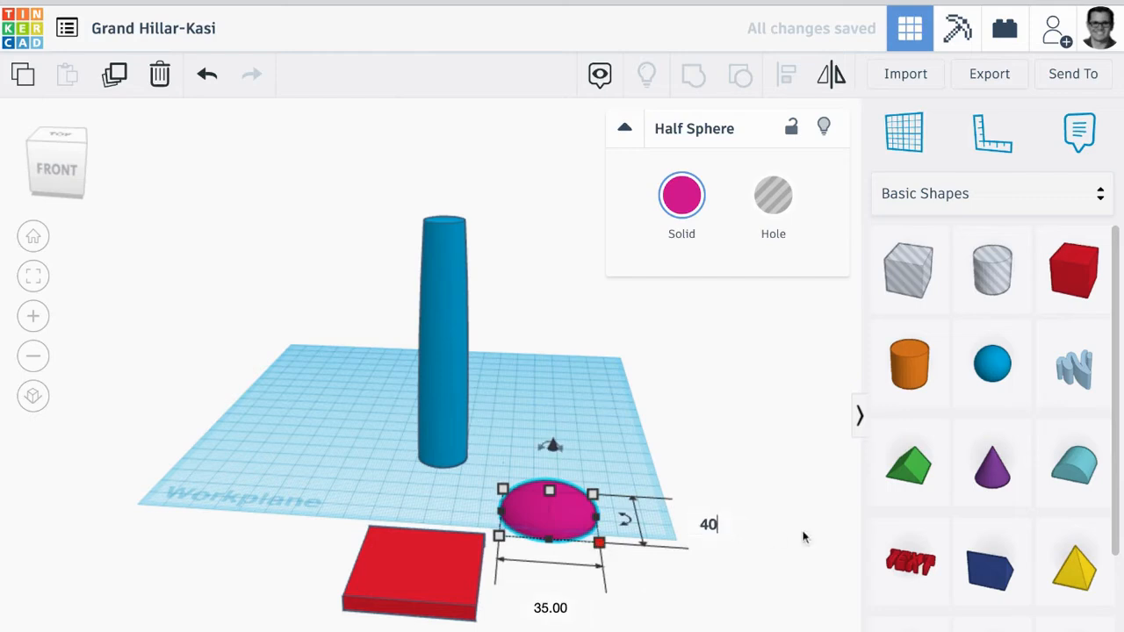
key("Tab")
type("40")
key("Return")
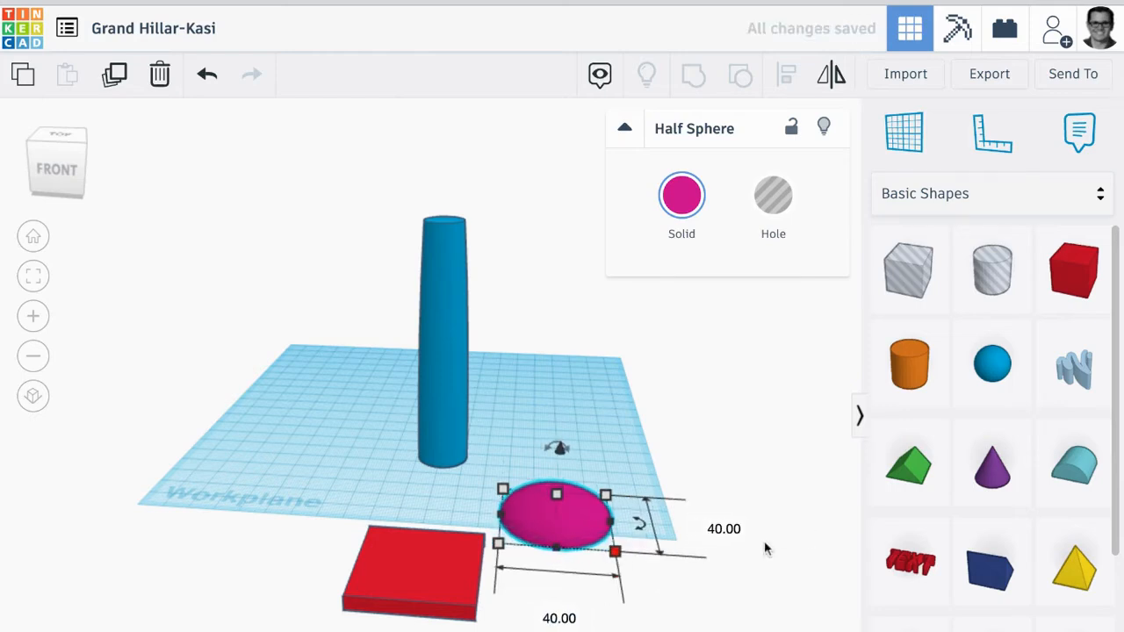
Move the half sphere onto the flat red box and align their centres horizontally
left_click_drag(555, 499, 418, 597)
left_click_drag(306, 525, 546, 628)
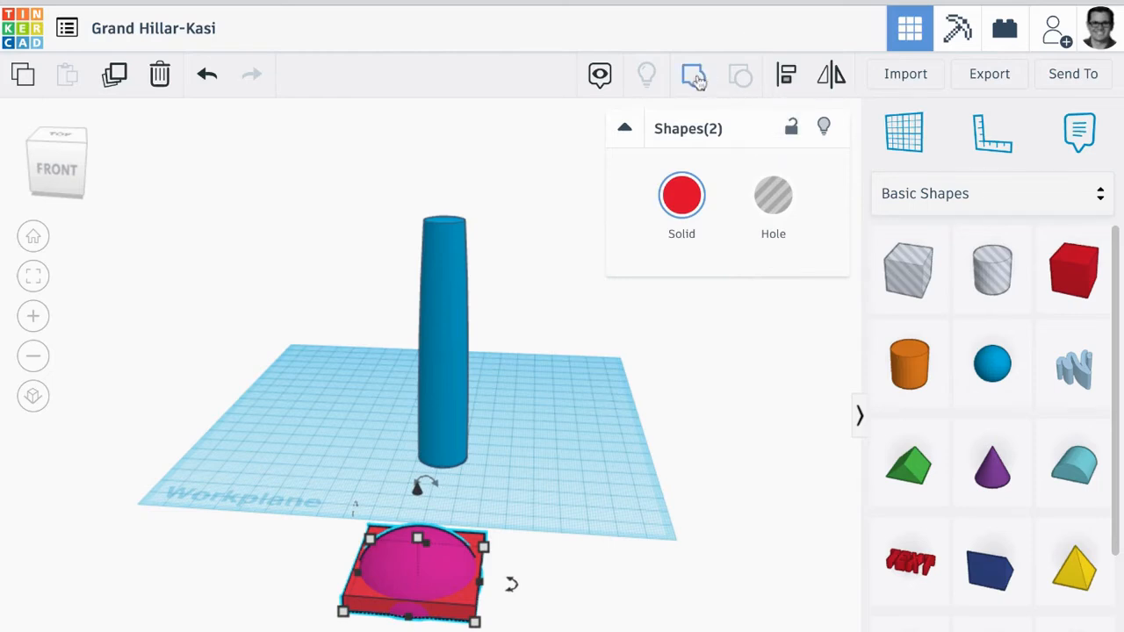
left_click(787, 77)
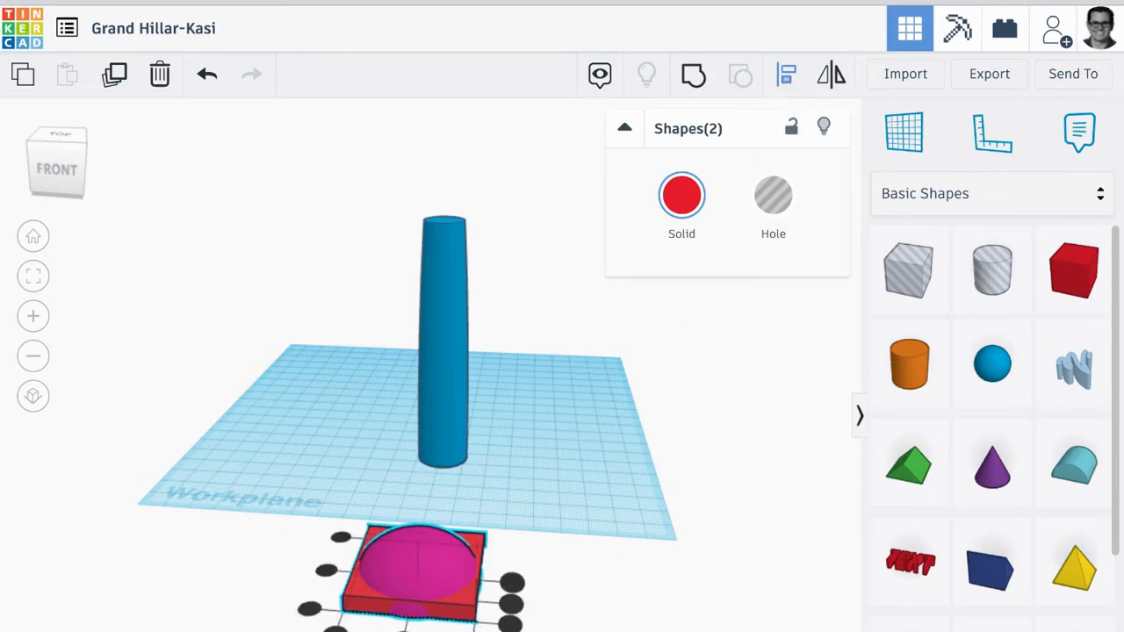
left_click(326, 571)
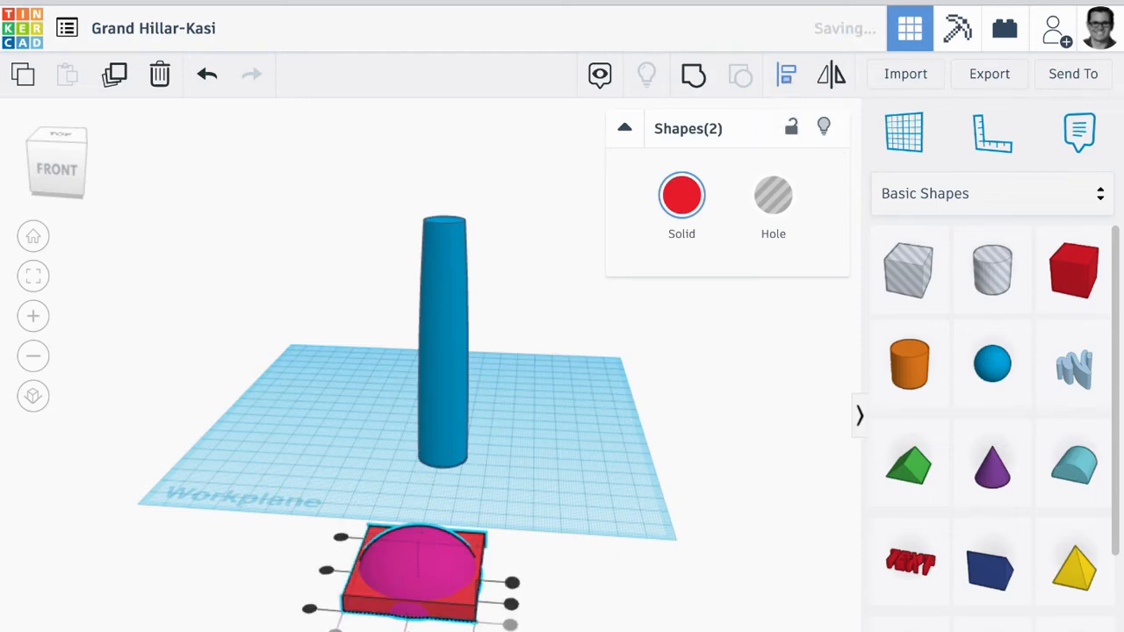
left_click(326, 573)
left_click(315, 506)
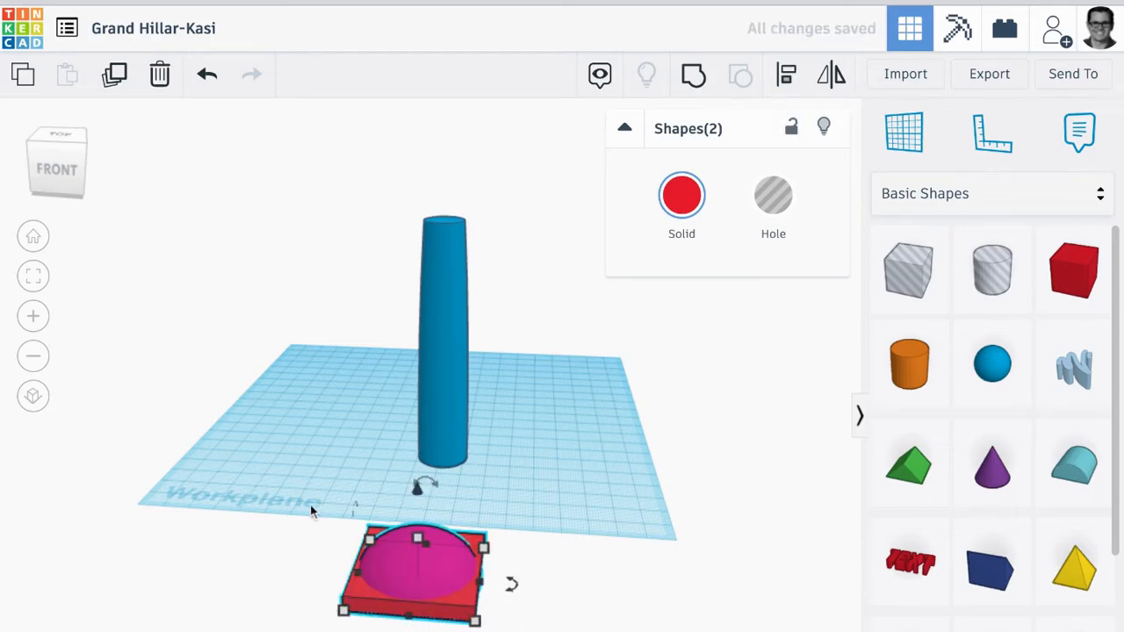
Group the half sphere with the flat box as the column base and move it closer to the shaft
left_click_drag(290, 514, 505, 628)
left_click(693, 74)
left_click_drag(432, 554, 393, 514)
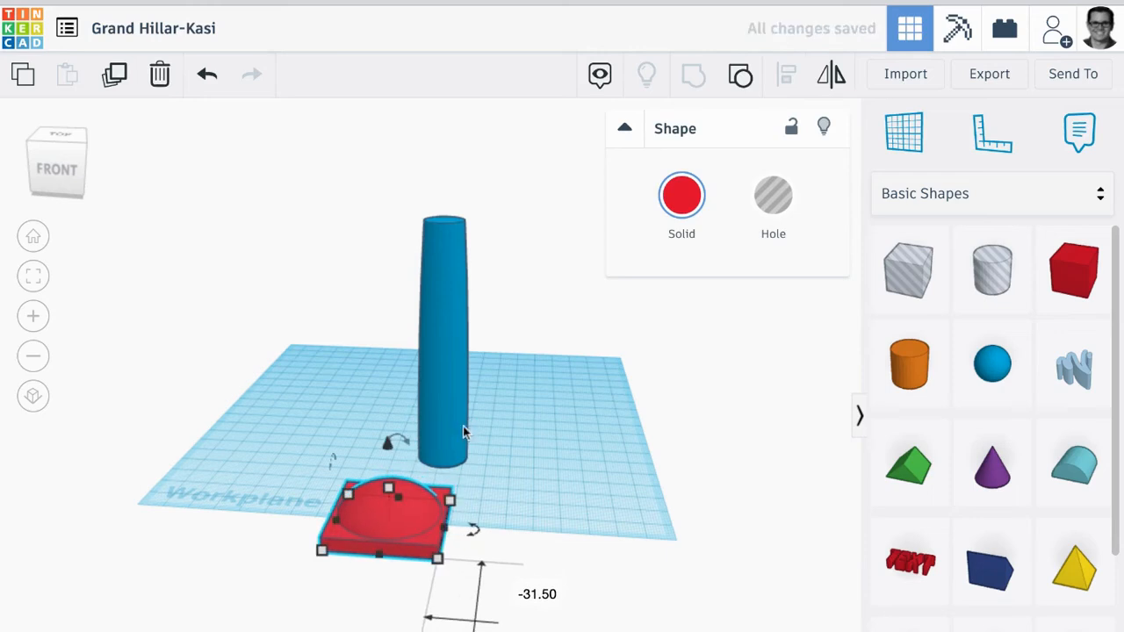
Set the length and width of the blue column shaft to 30 mm each
left_click(473, 455)
mouse_move(465, 460)
scroll(544, 454, "down", 2)
left_click(553, 450)
type("30")
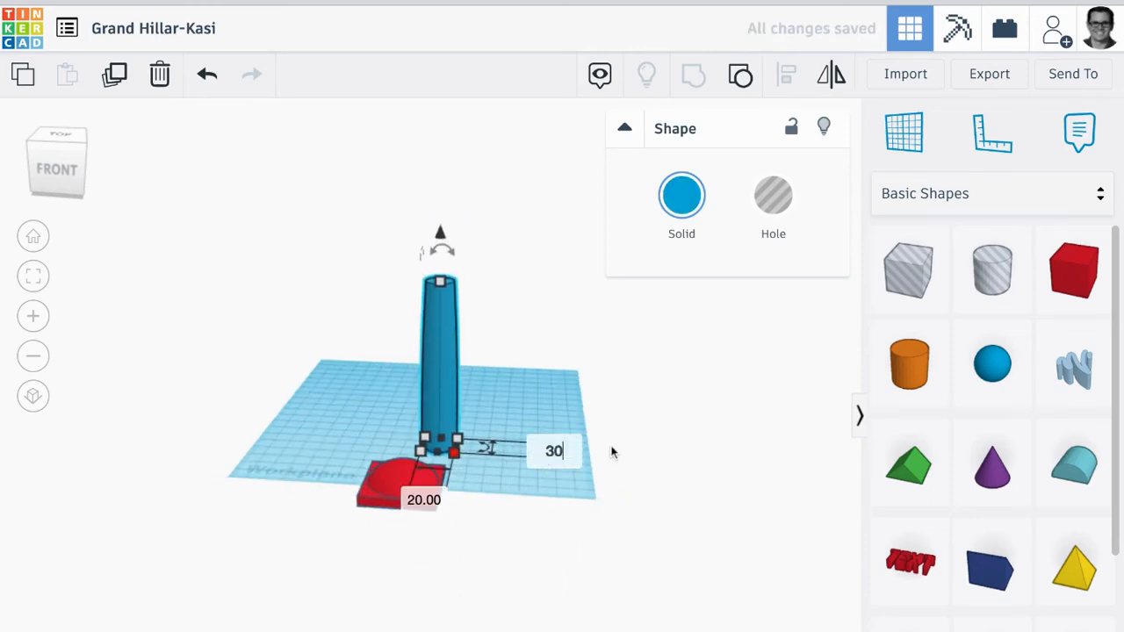
key("Tab")
type("30")
key("Return")
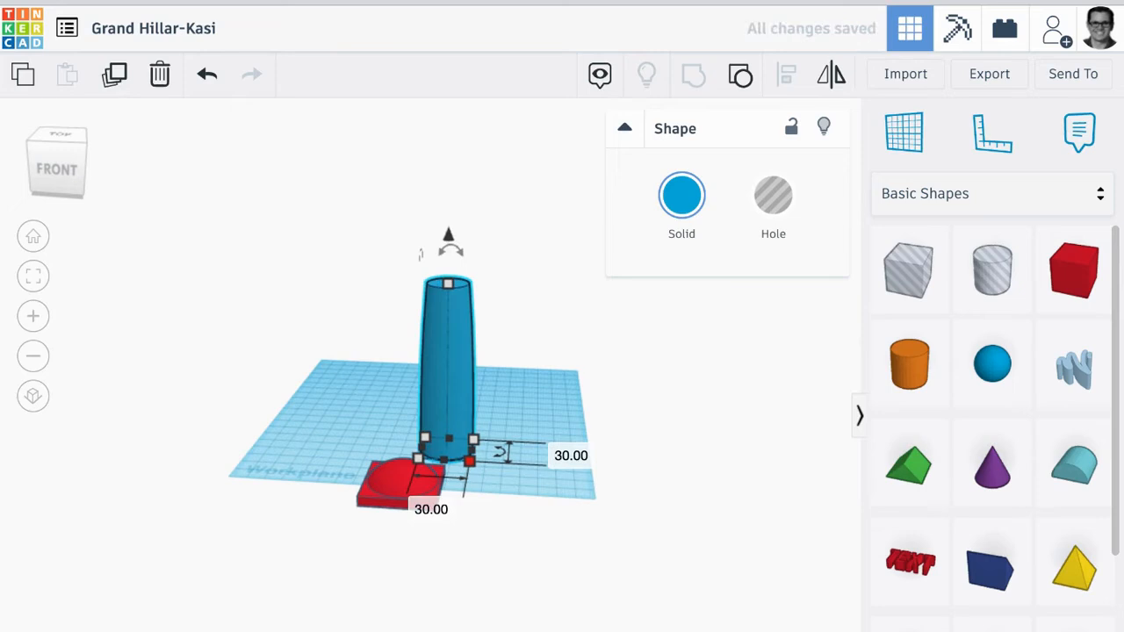
left_click(507, 491)
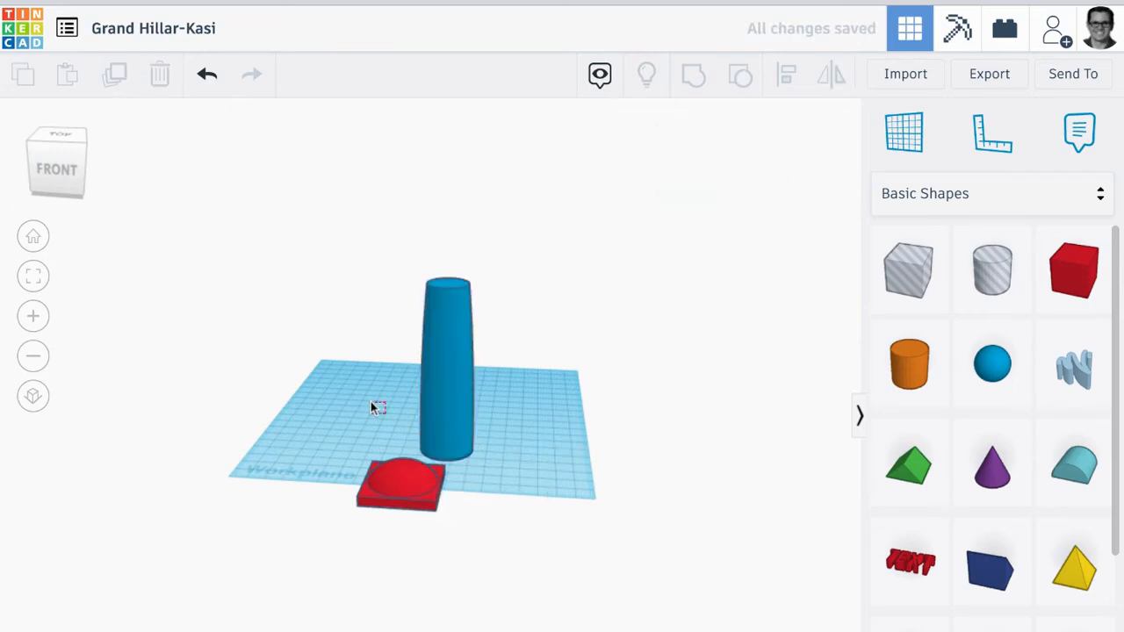
Centre the blue shaft and the red base on each other along both horizontal axes
left_click_drag(373, 408, 566, 562)
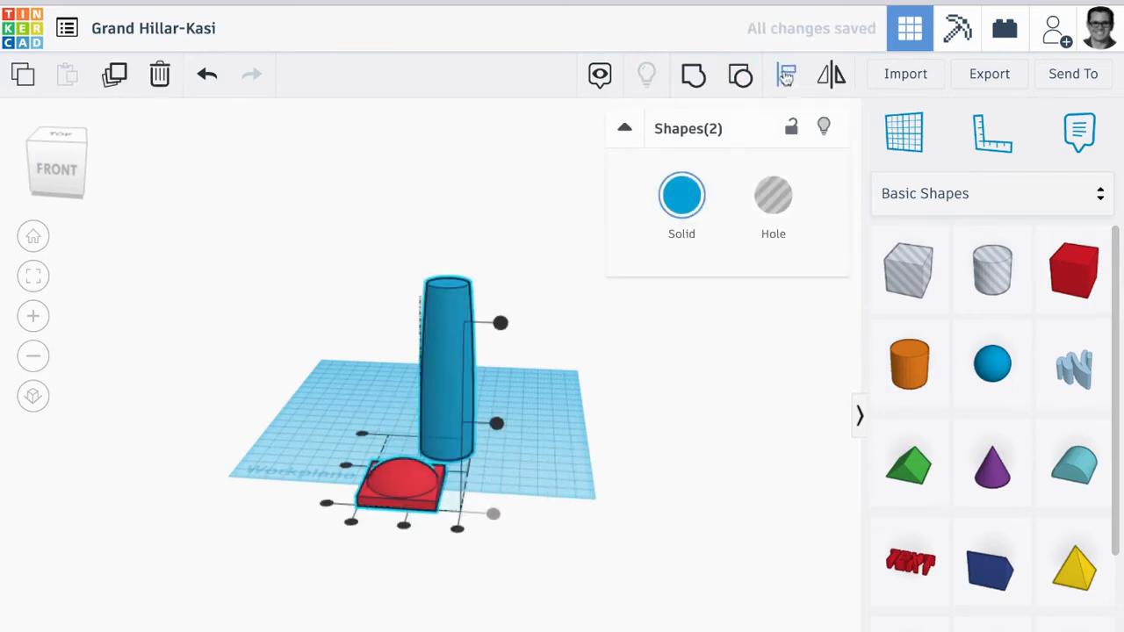
left_click(402, 525)
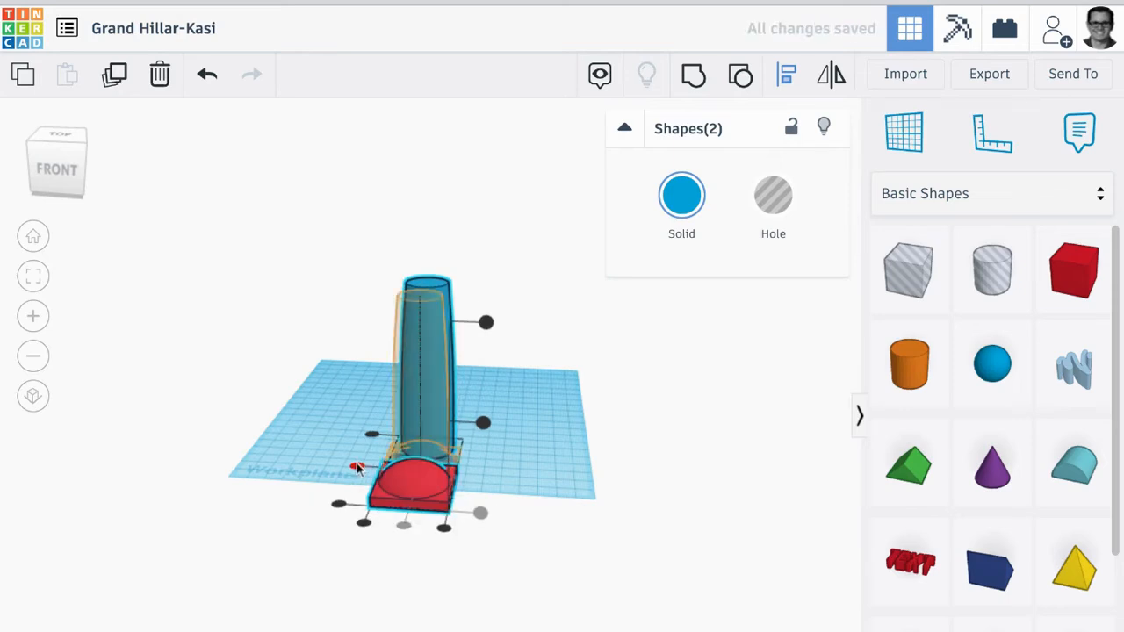
left_click(356, 466)
mouse_move(529, 544)
right_mouse_down()
mouse_move(443, 549)
mouse_move(431, 533)
mouse_move(492, 571)
mouse_move(540, 568)
right_mouse_up()
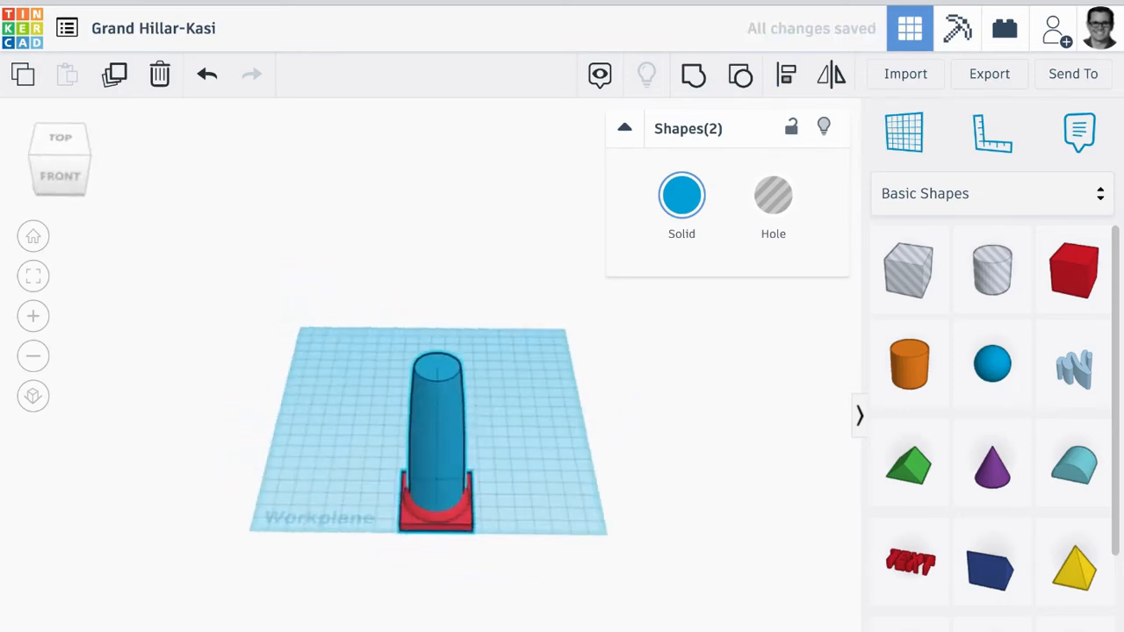
key("l")
right_click_drag(768, 626, 492, 542)
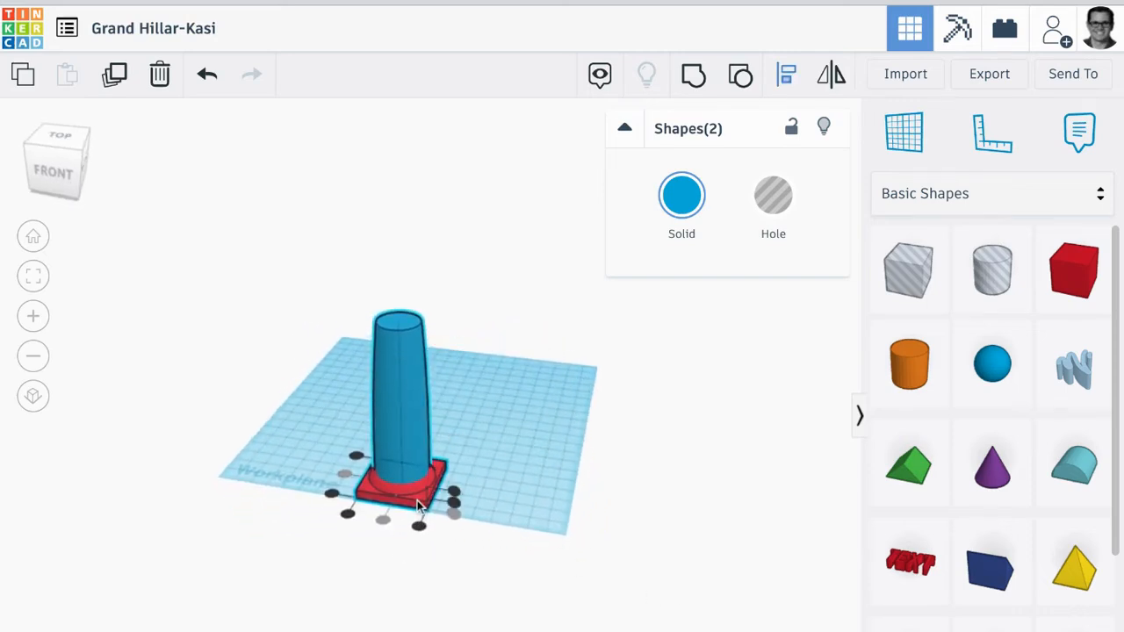
left_click(584, 574)
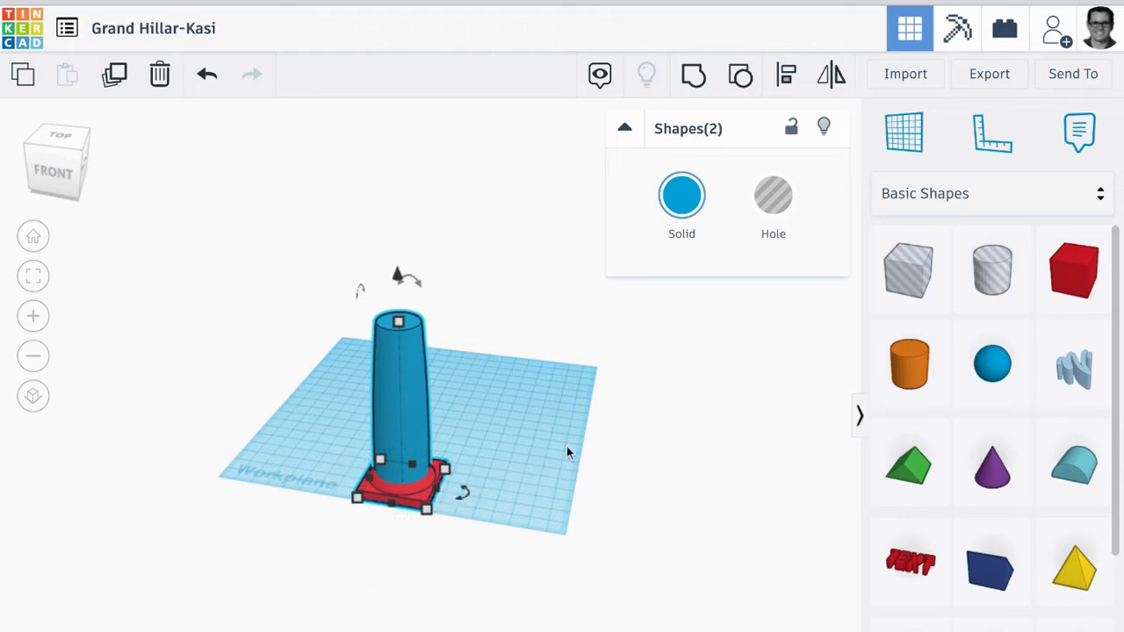
left_click(552, 346)
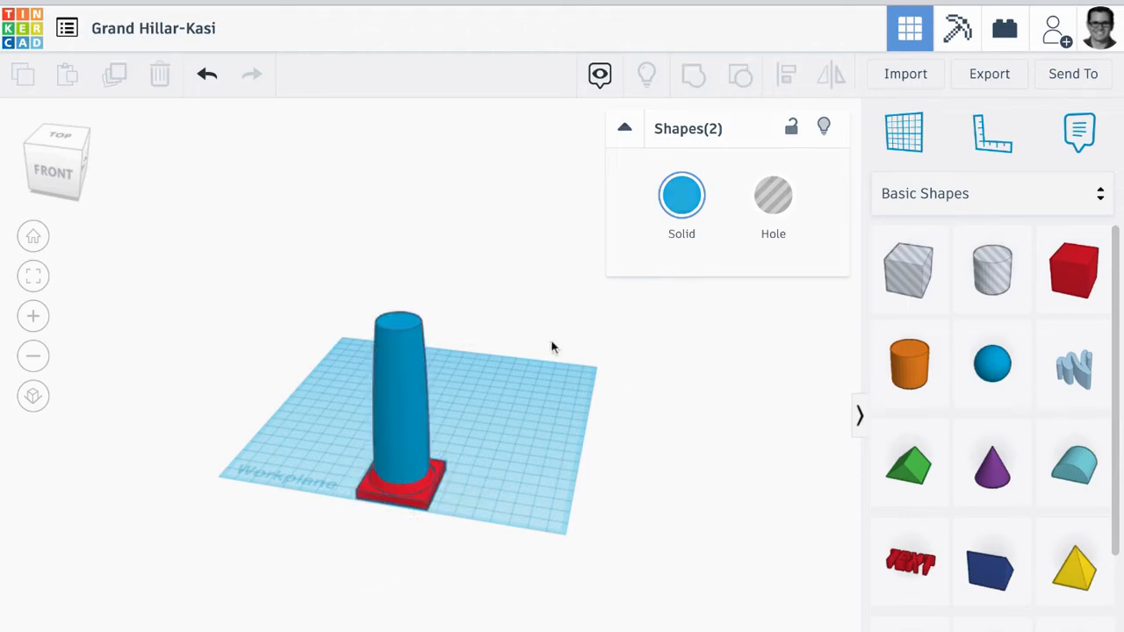
Duplicate the red base in place and mirror the copy vertically to make the capital
left_click(420, 494)
left_click(507, 458)
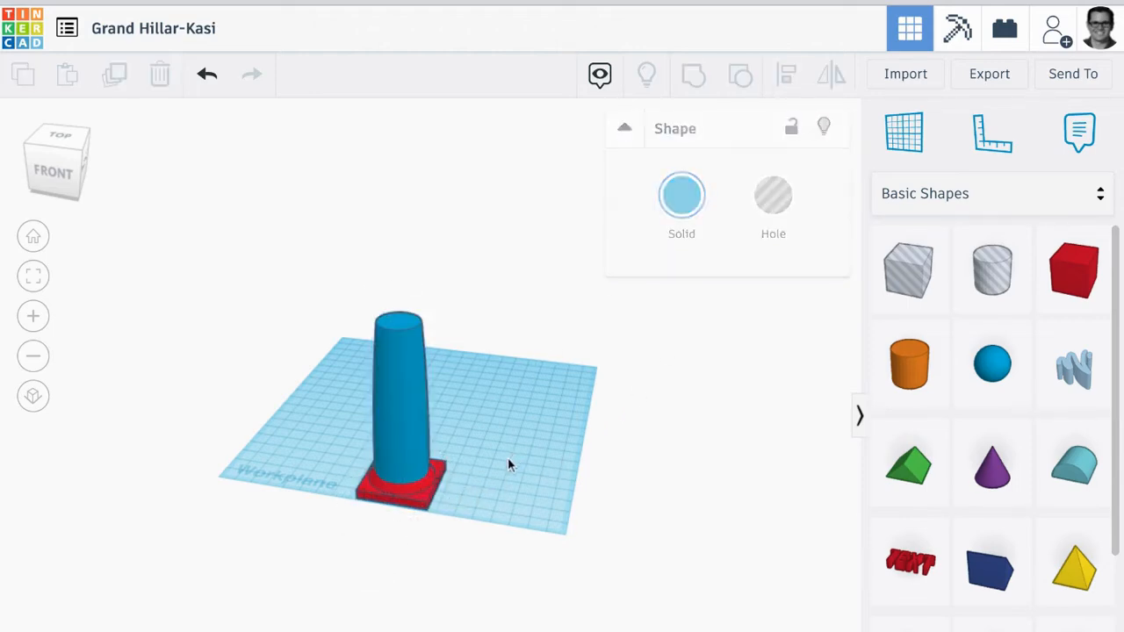
scroll(486, 485, "up", 5)
scroll(486, 495, "down", 4)
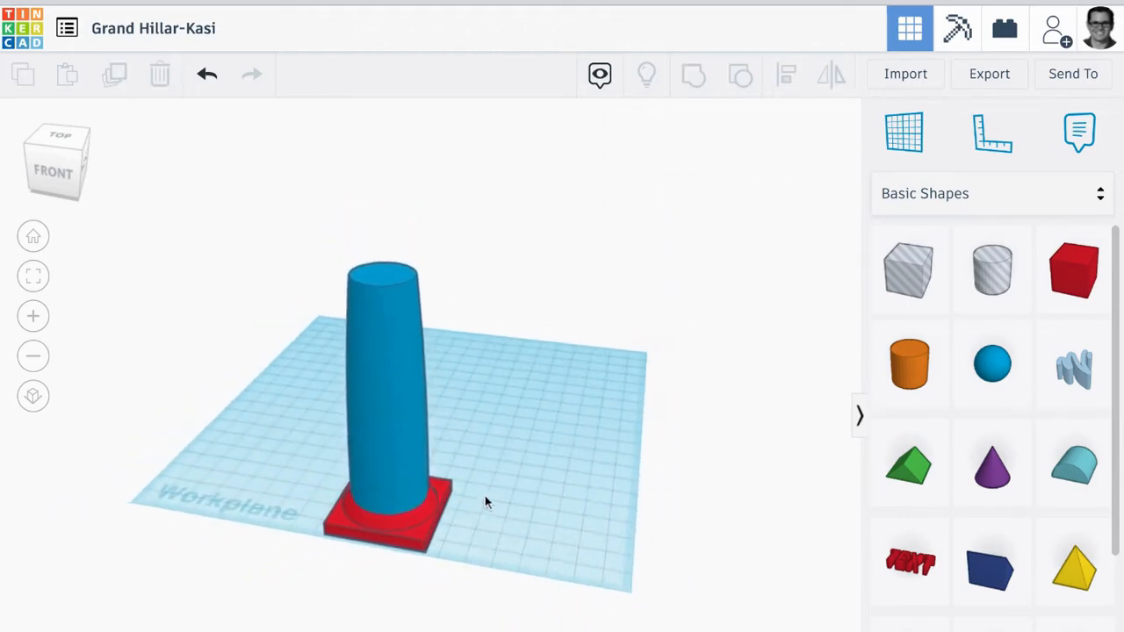
left_click(424, 527)
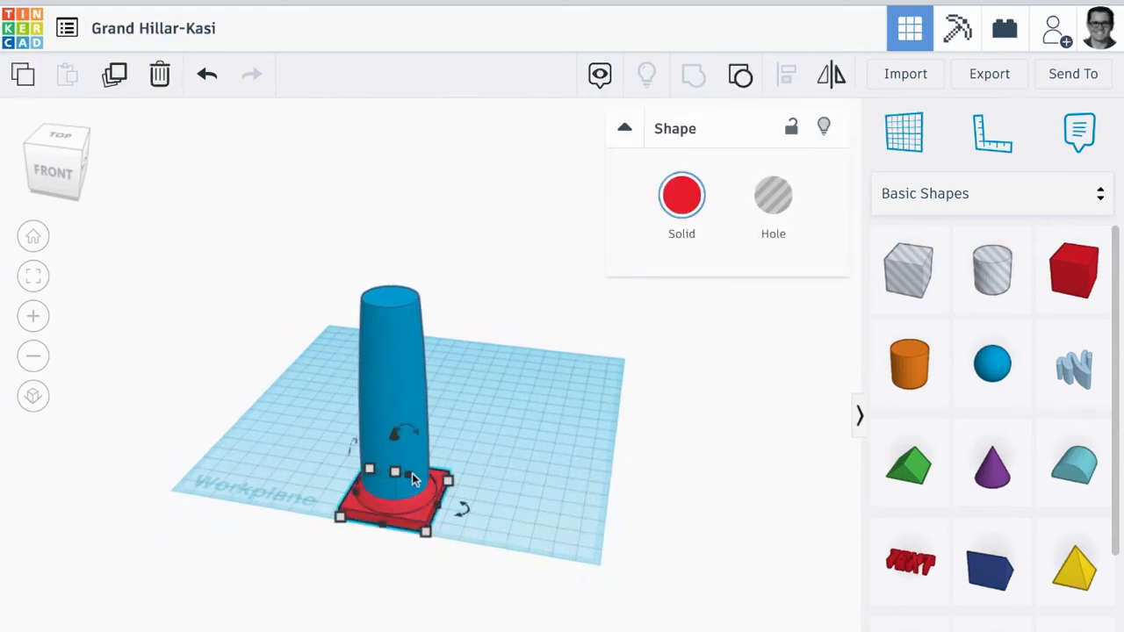
left_click(123, 78)
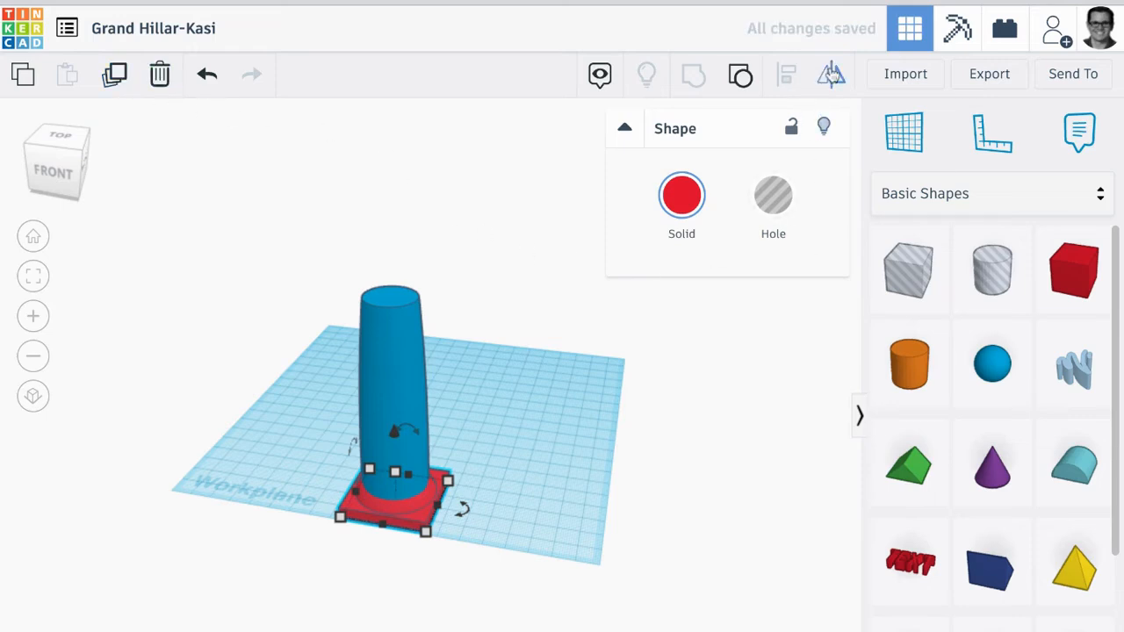
key("m")
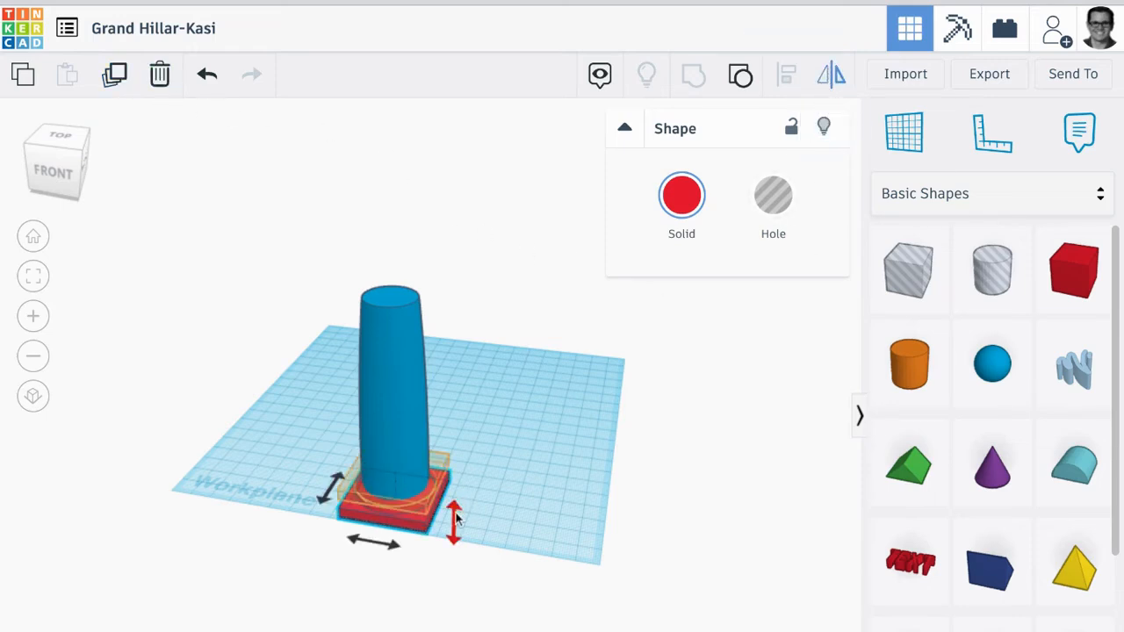
left_click(454, 519)
right_click_drag(557, 515, 543, 456)
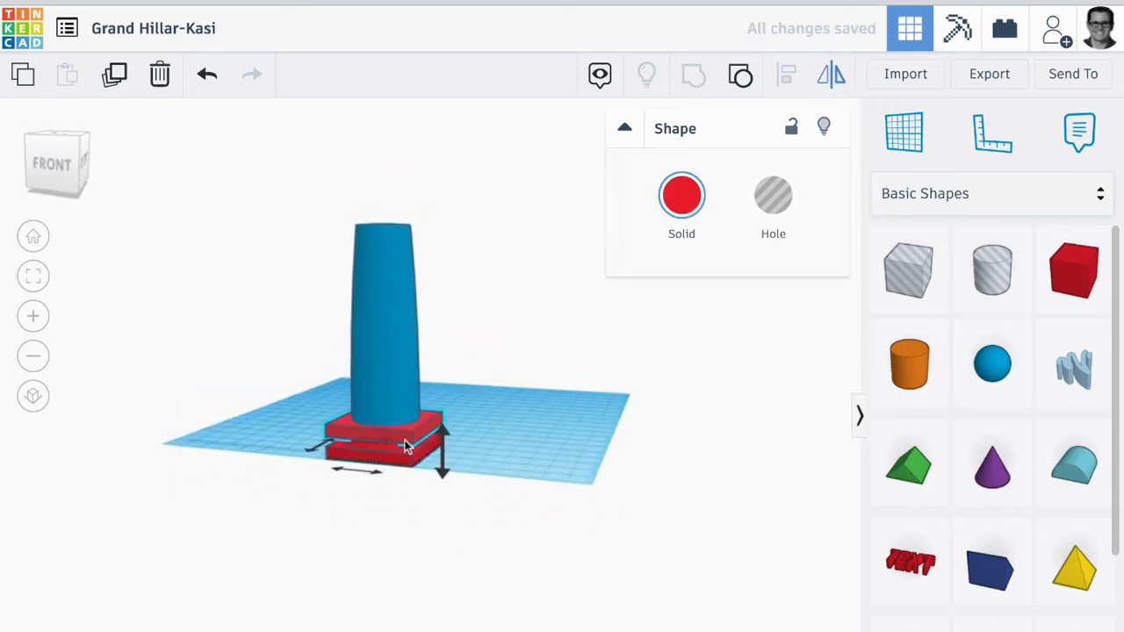
Raise the mirrored red copy to the top of the blue shaft
key("ctrl+a")
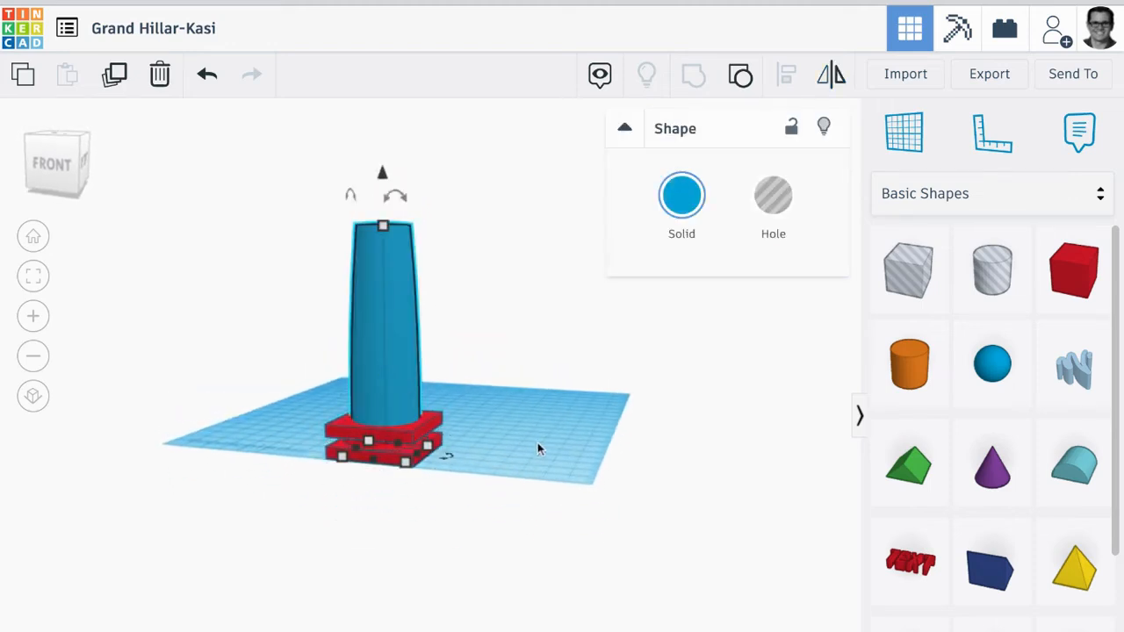
left_click(565, 409)
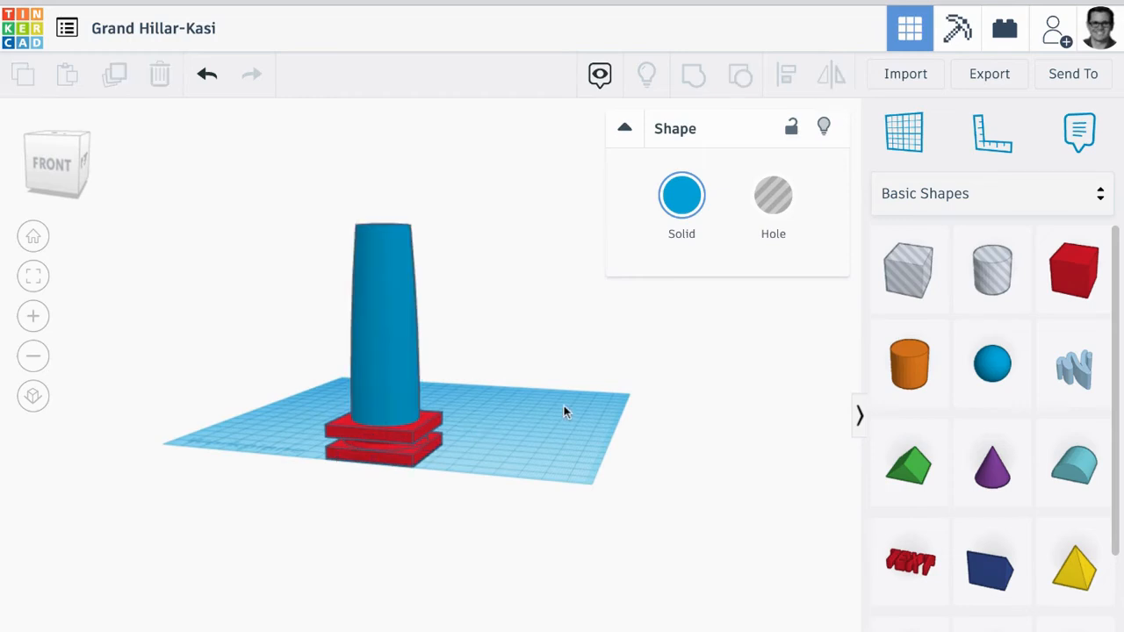
left_click(438, 417)
left_click_drag(384, 376, 384, 182)
right_click_drag(613, 403, 612, 462)
Align the tops of the blue shaft and the red capital, and group the two into one shape
mouse_move(234, 281)
left_mouse_down()
mouse_move(467, 394)
mouse_move(235, 284)
left_mouse_up()
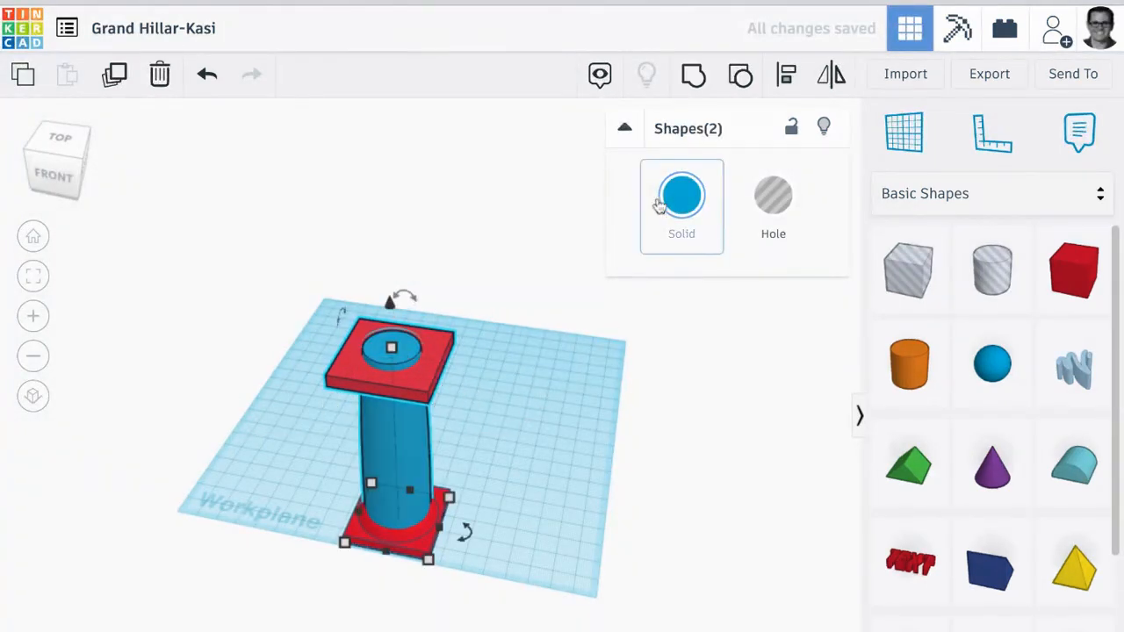
scroll(742, 110, "down", 3)
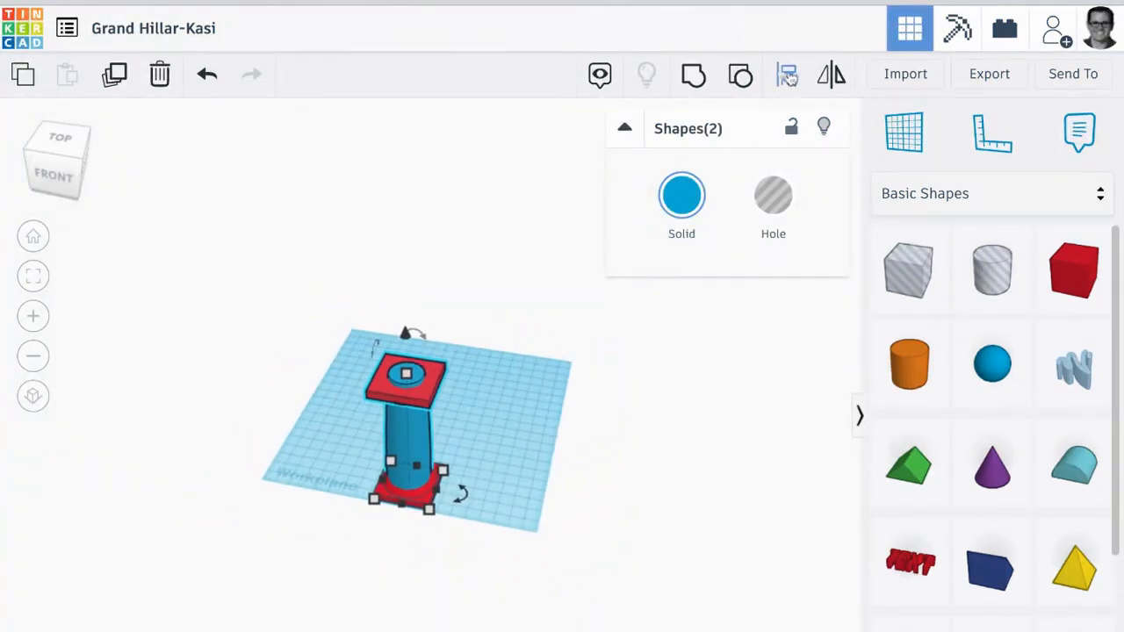
left_click(786, 77)
right_click_drag(579, 385, 579, 369)
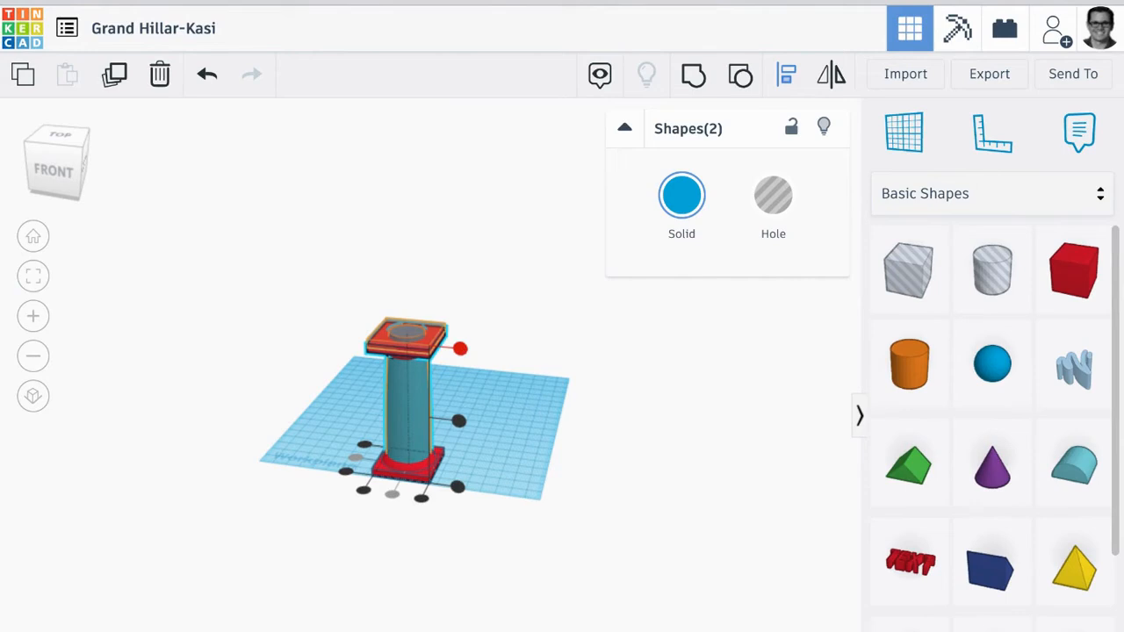
left_click(460, 349)
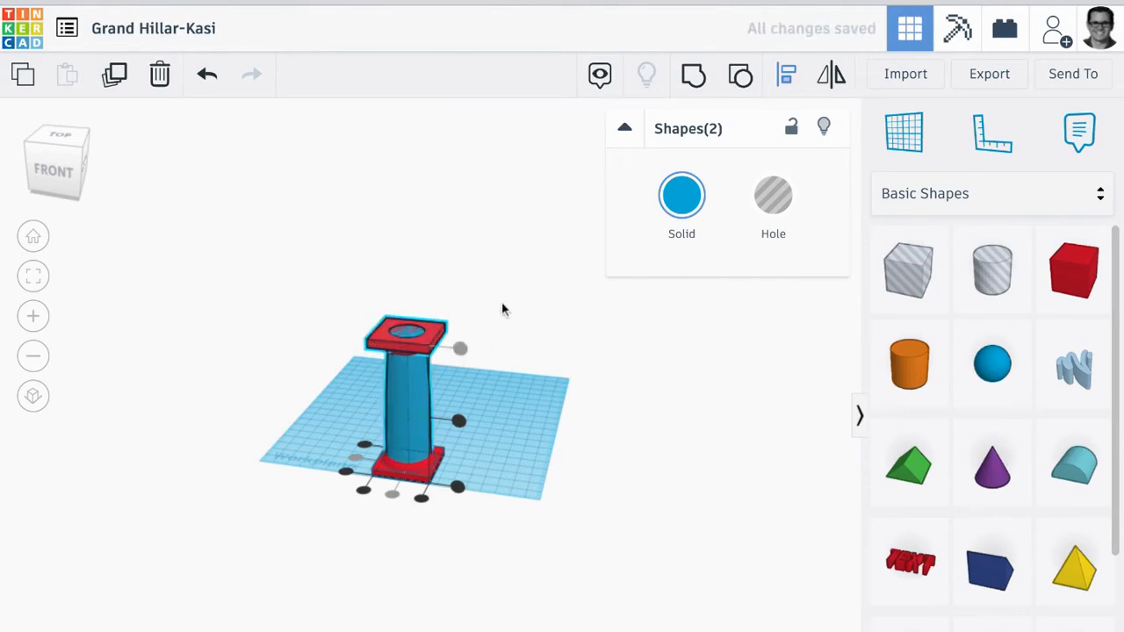
left_click(694, 75)
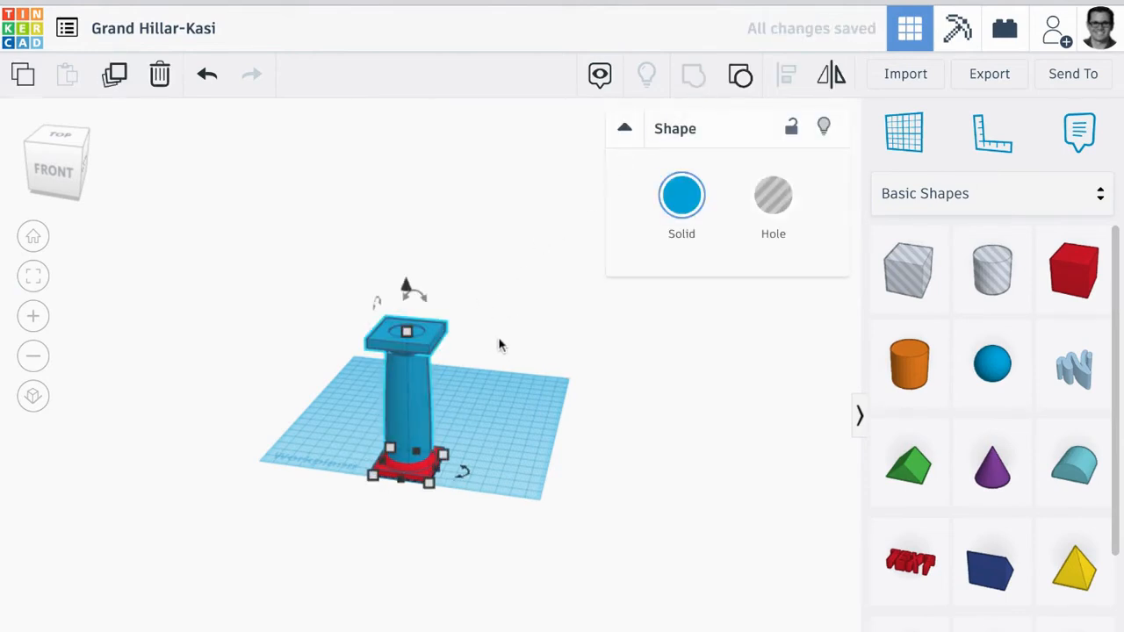
Group the red base with the shaft and capital into one column, and move it to the workplane's front-left corner
left_click_drag(501, 385, 386, 501)
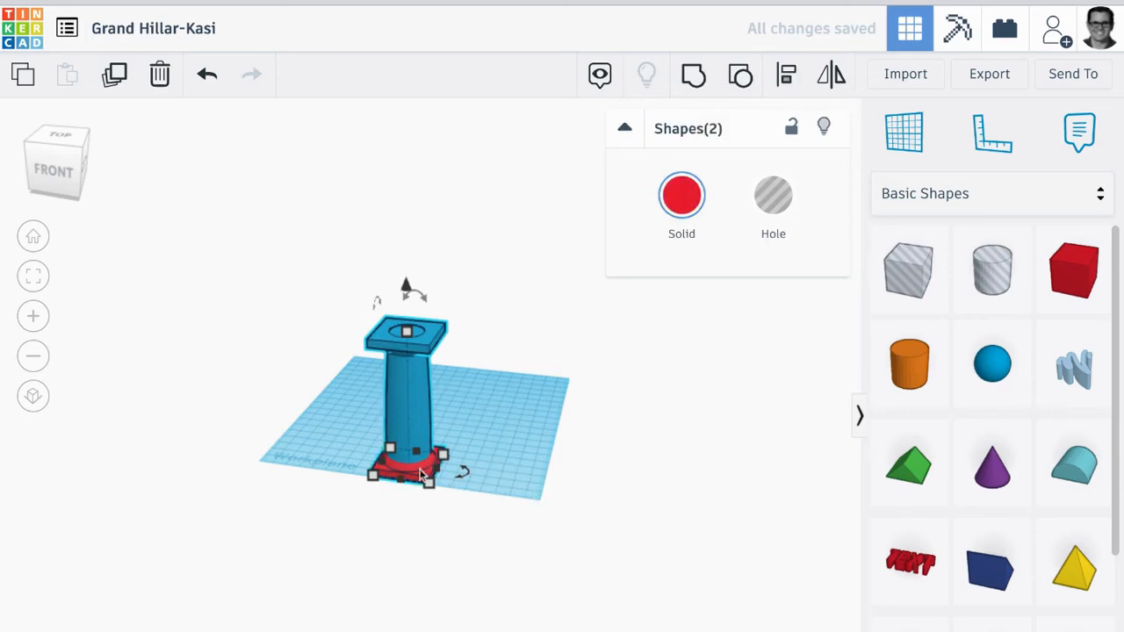
left_click(785, 75)
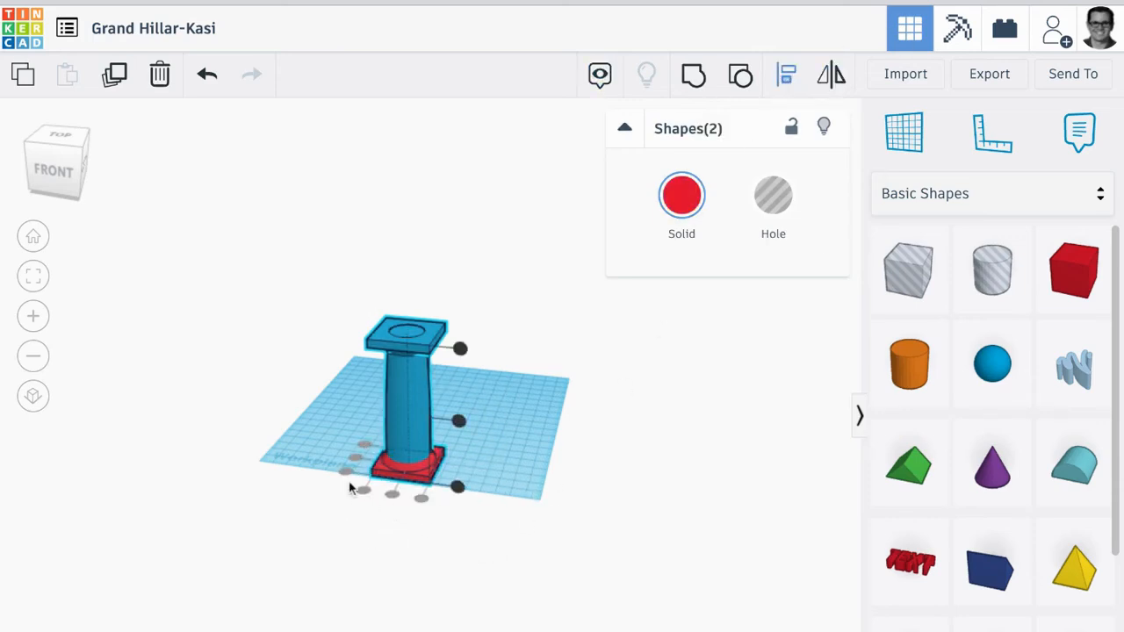
left_click(690, 77)
right_click_drag(552, 392, 562, 448)
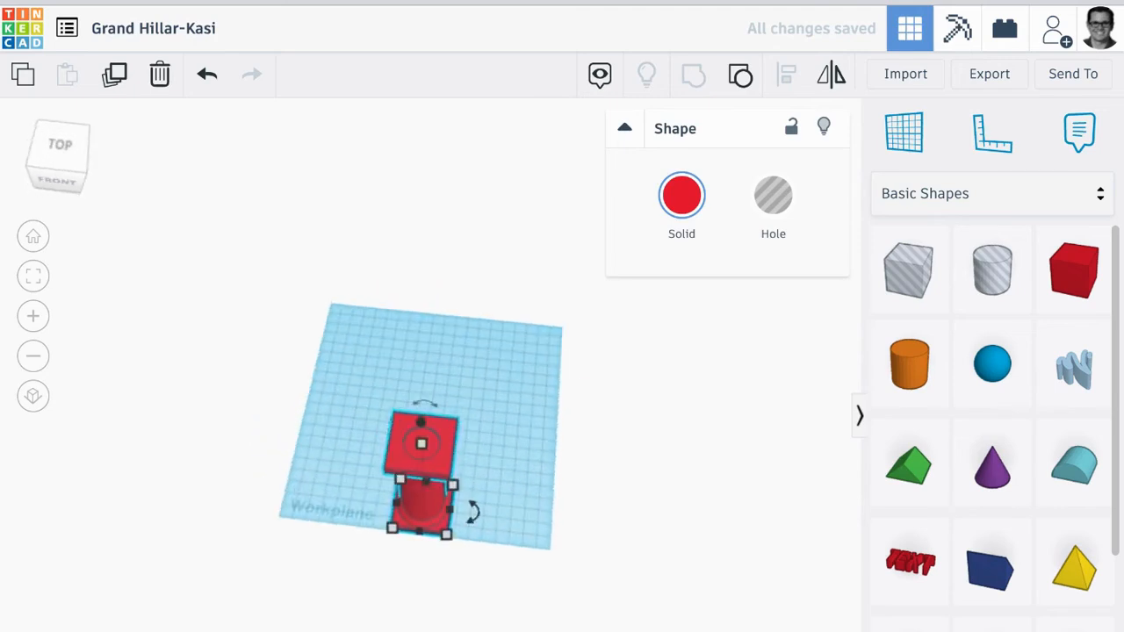
left_click_drag(436, 516, 330, 464)
Duplicate the column with a 47 mm offset along the workplane's front edge and repeat the duplication to make a row of five columns
right_click_drag(490, 457, 477, 353)
scroll(474, 362, "up", 5)
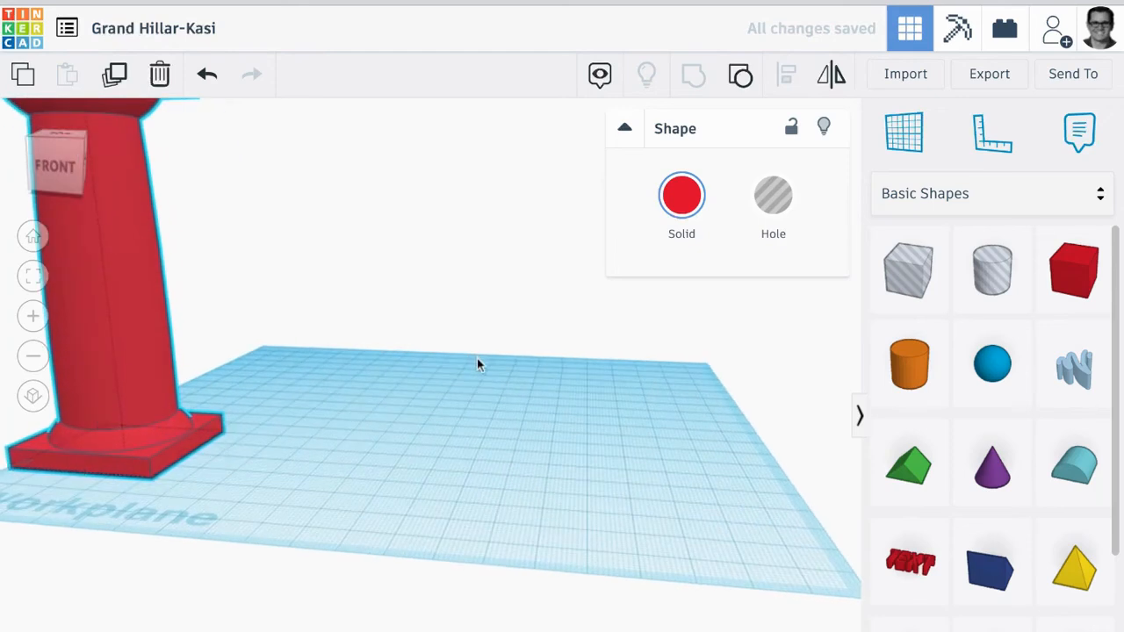
right_click_drag(478, 391, 440, 388)
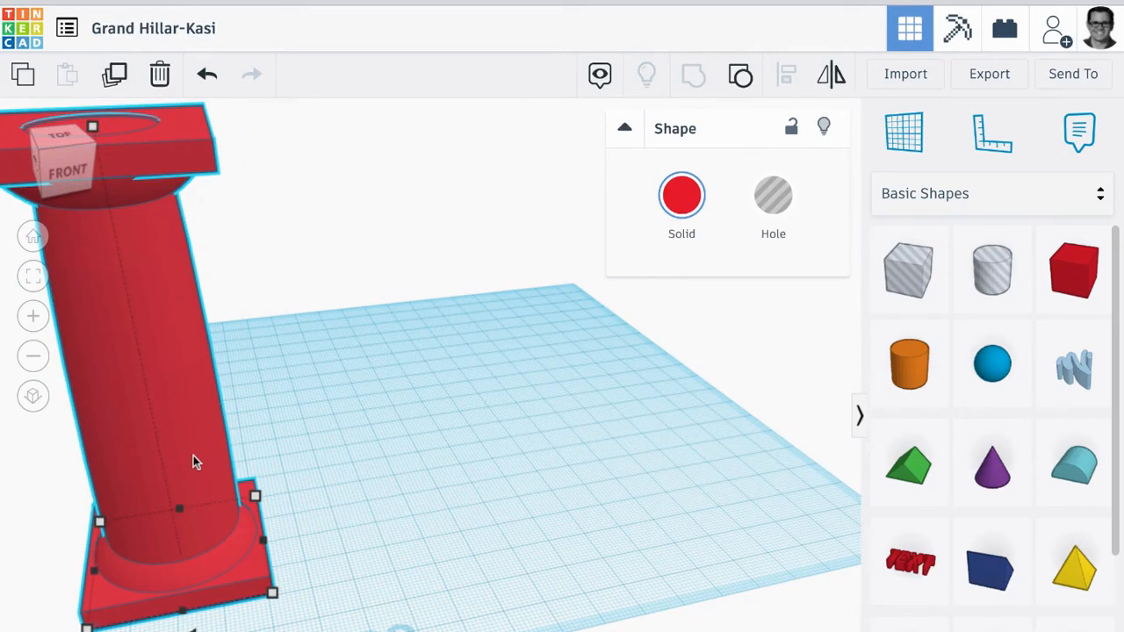
mouse_move(204, 464)
left_mouse_down("alt")
mouse_move(313, 454)
mouse_move(404, 428)
left_mouse_up("alt")
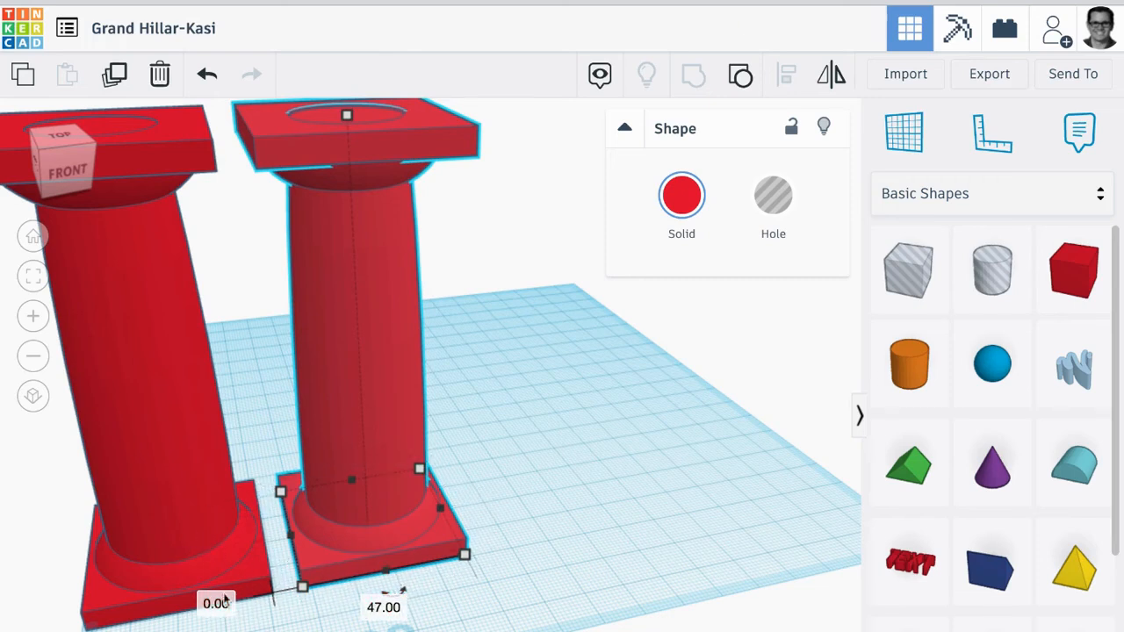
right_click_drag(567, 570, 536, 602)
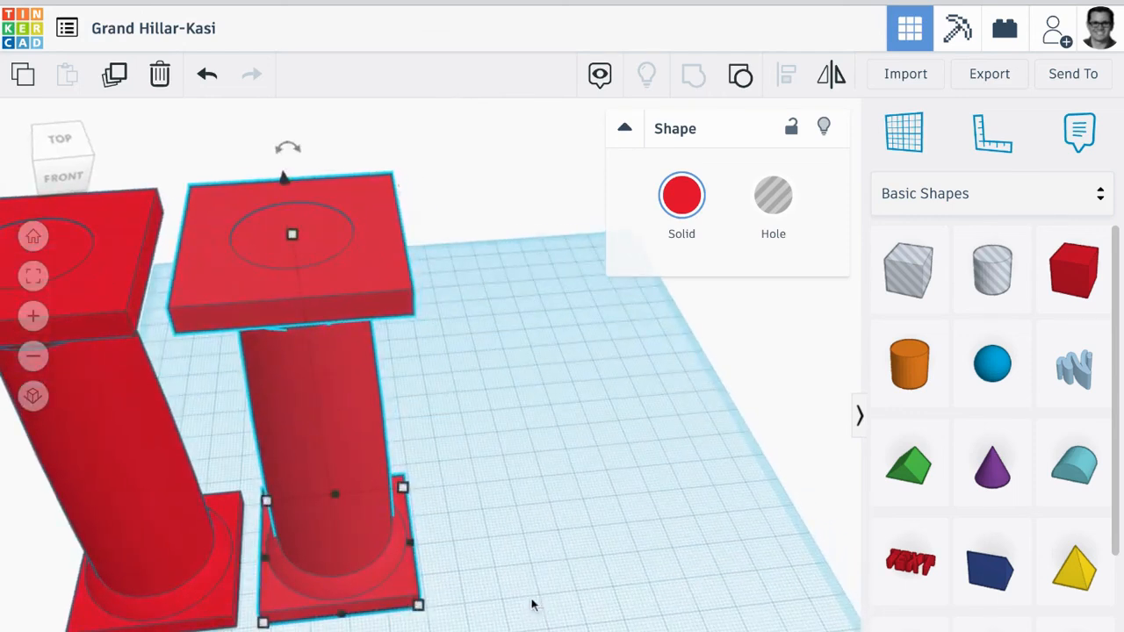
key("ctrl+d")
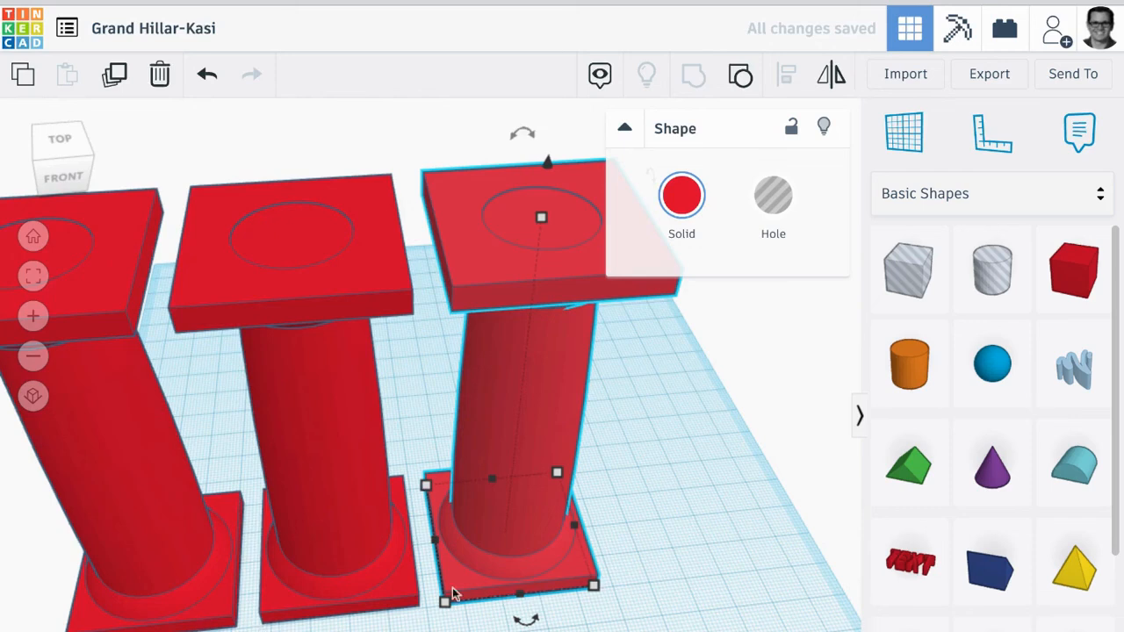
key("ctrl+d")
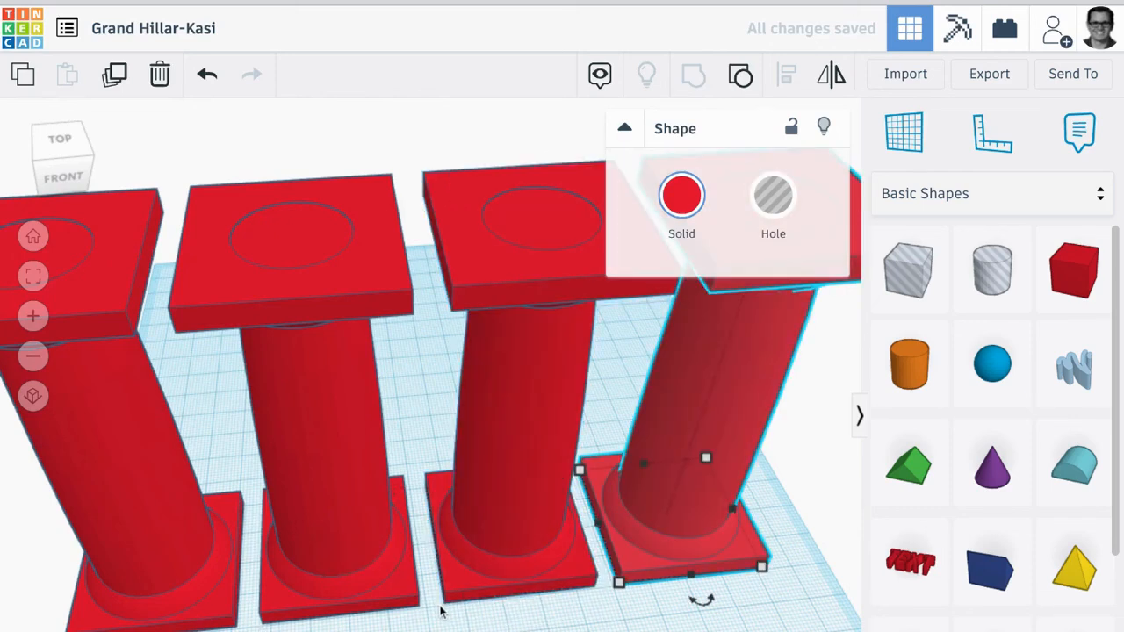
key("ctrl+d")
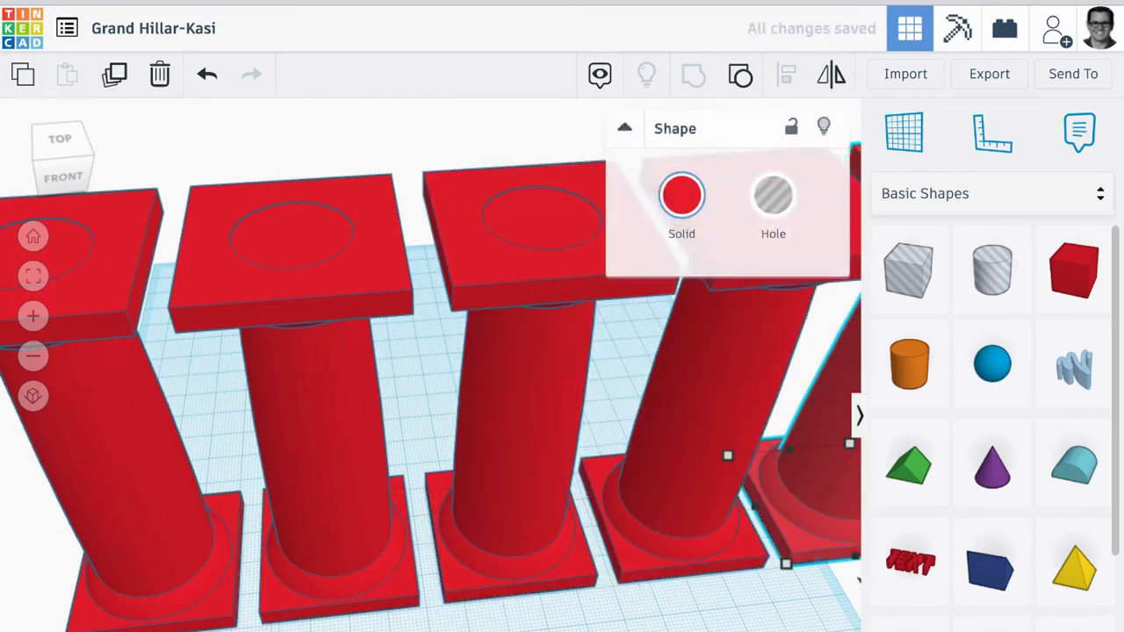
Select all five columns and group them into a single row
left_click_drag(175, 630, 816, 558)
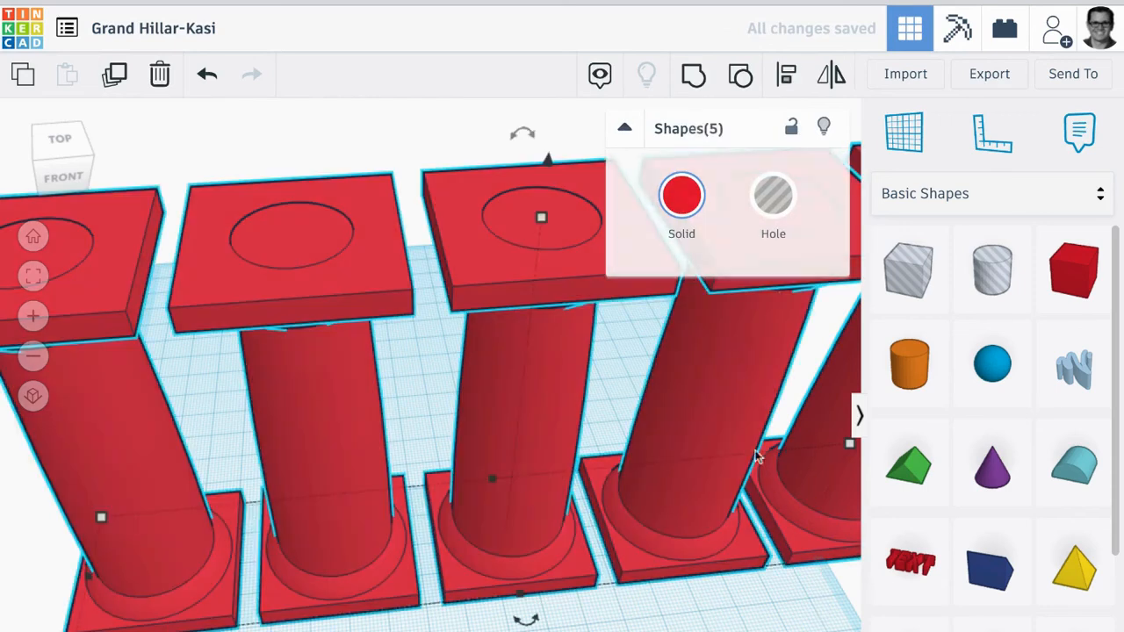
left_click(694, 77)
right_click_drag(647, 547, 653, 591)
scroll(653, 592, "down", 6)
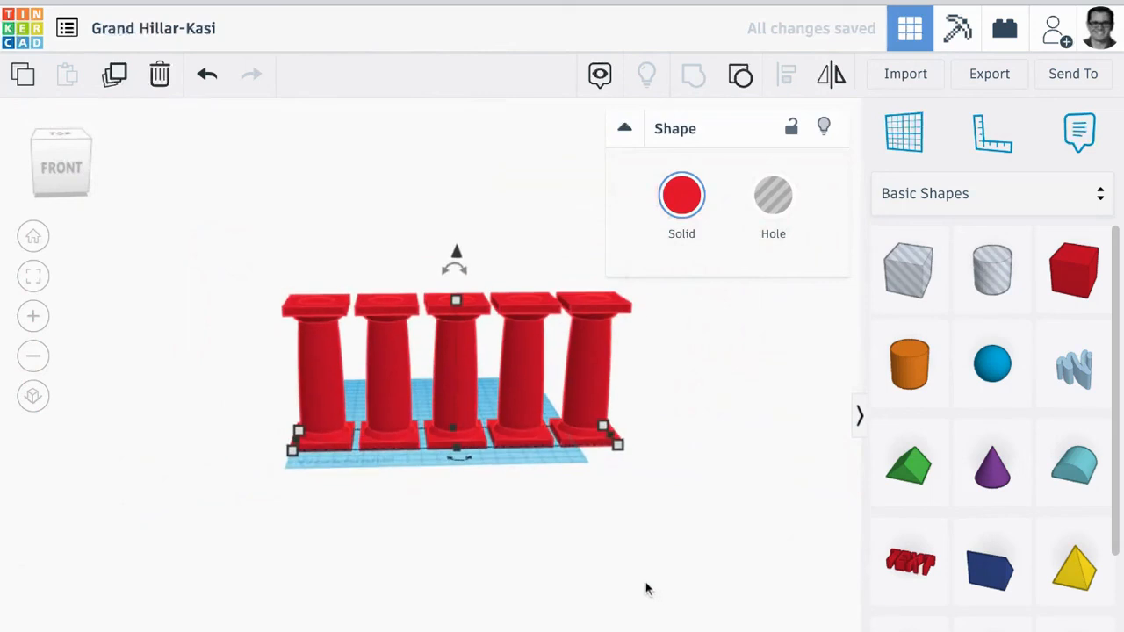
Duplicate the grouped row of columns and move the copy towards the back of the workplane, parallel to the first row
right_click_drag(555, 508, 410, 539)
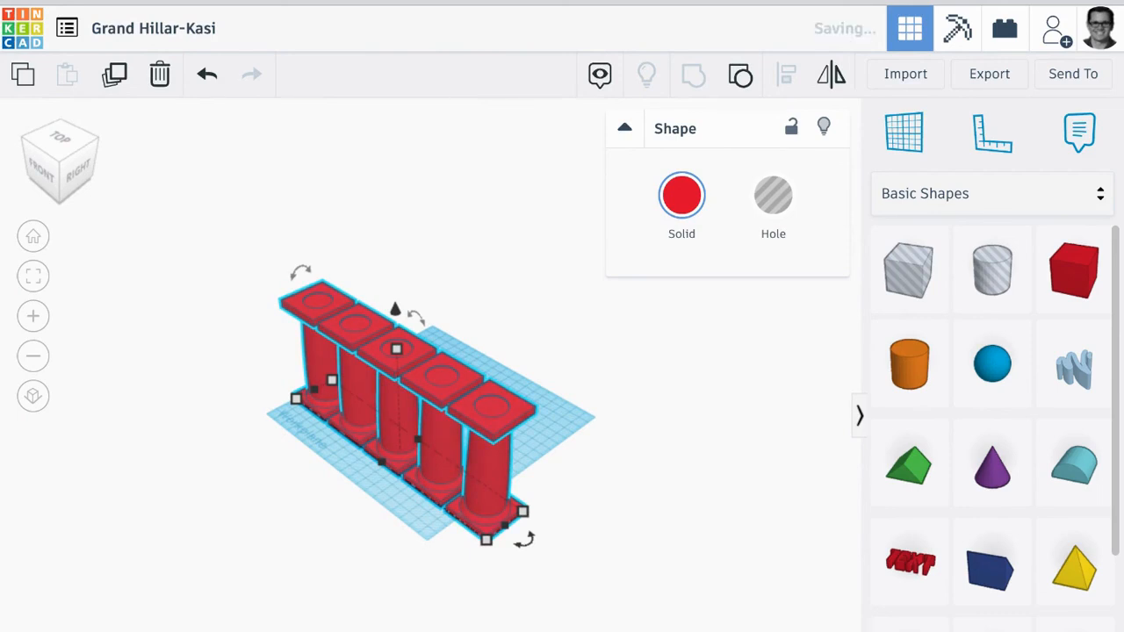
mouse_move(488, 514)
left_mouse_down()
mouse_move(596, 485)
mouse_move(489, 518)
left_mouse_up()
right_click_drag(683, 494, 793, 541)
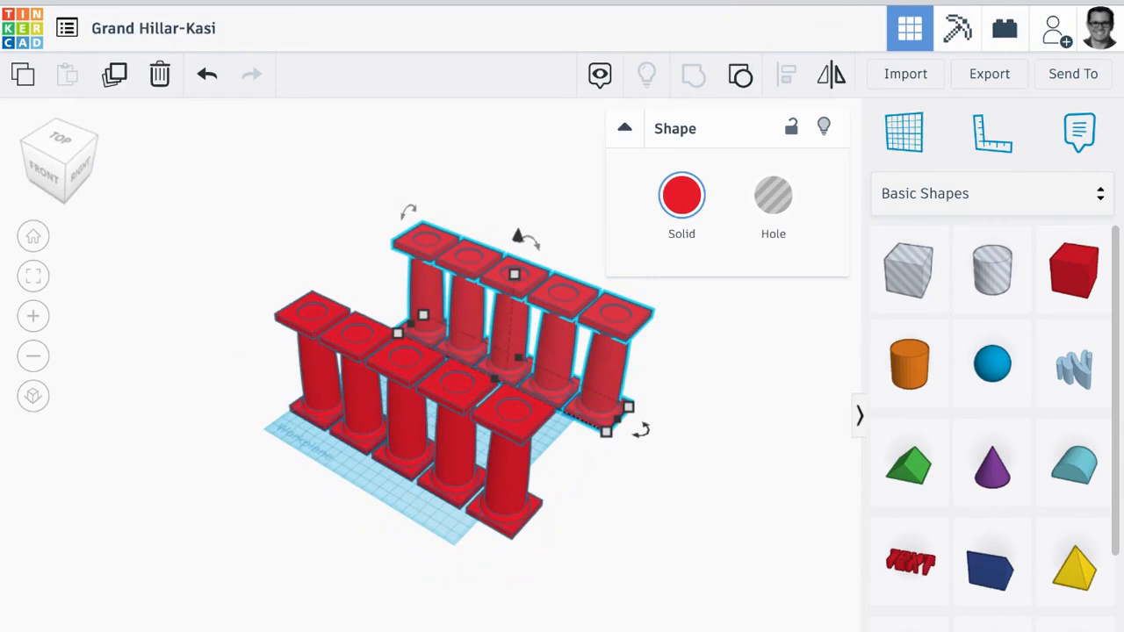